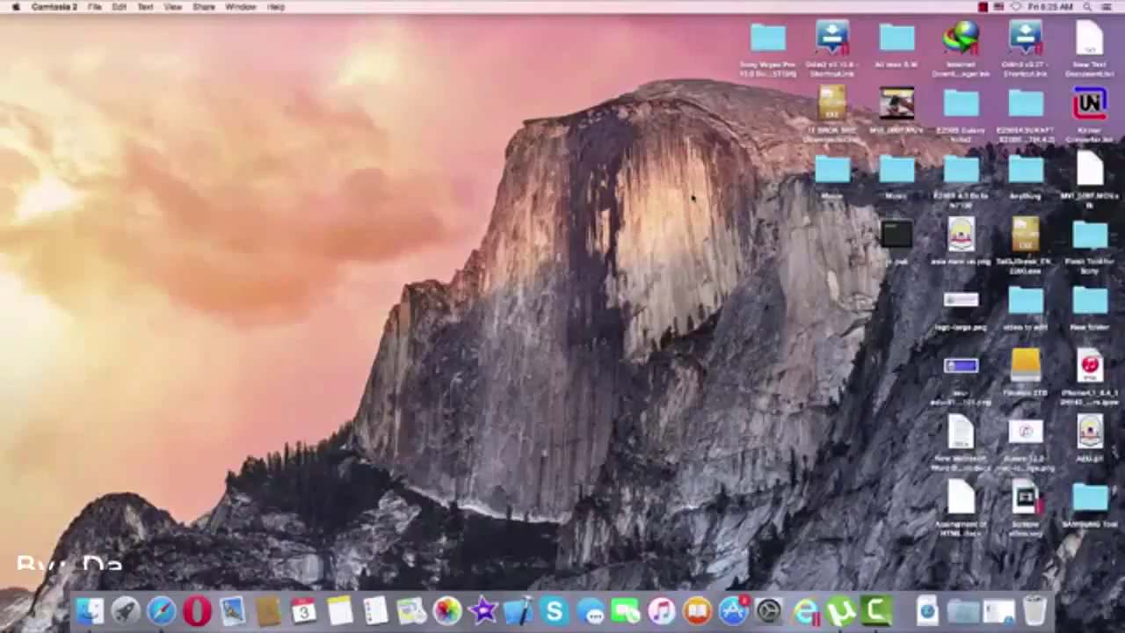
right_click(692, 198)
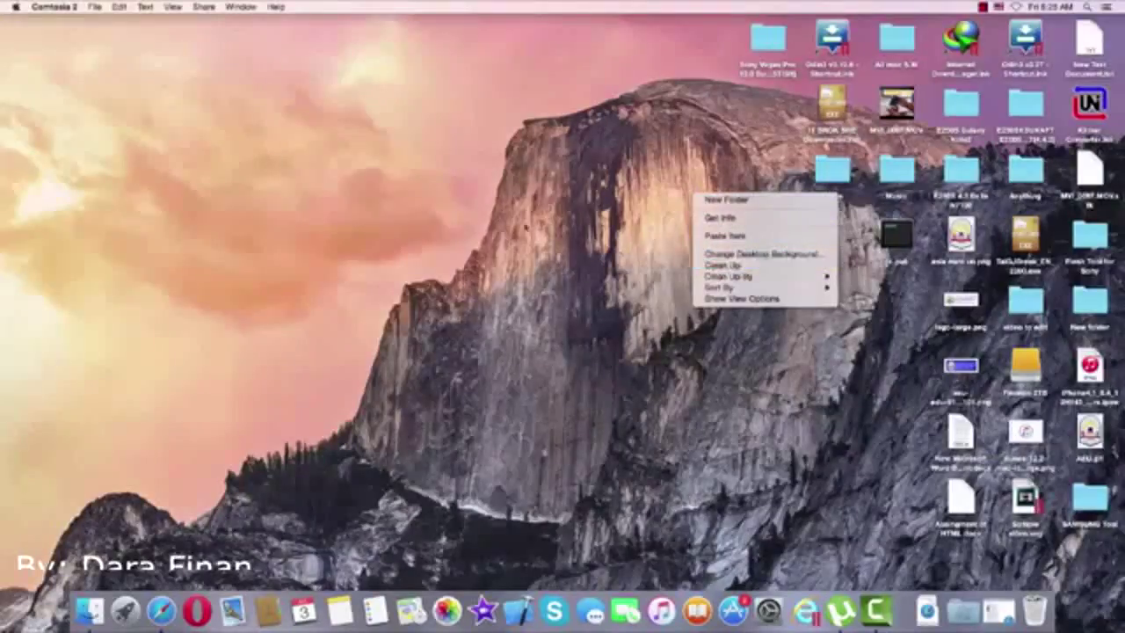
right_click(400, 163)
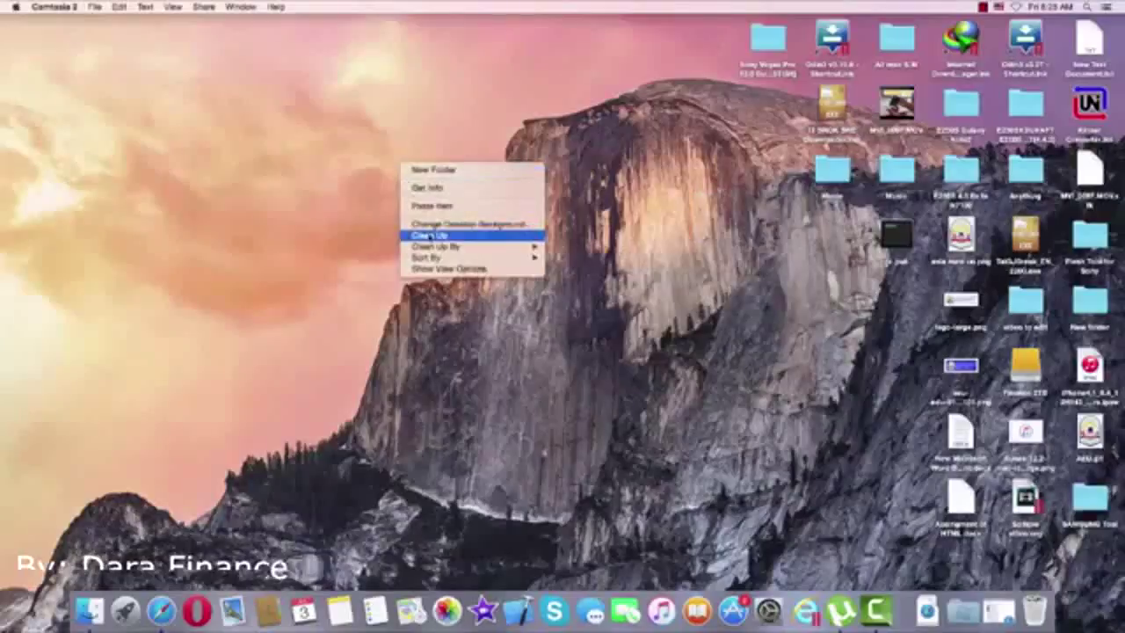
click(429, 236)
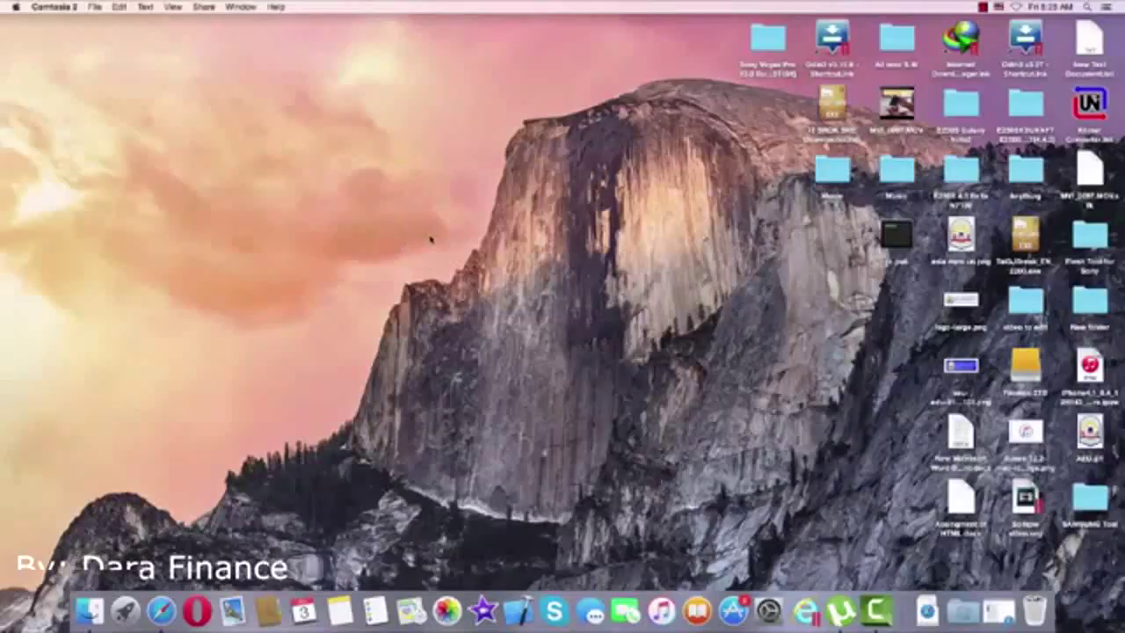
right_click(430, 235)
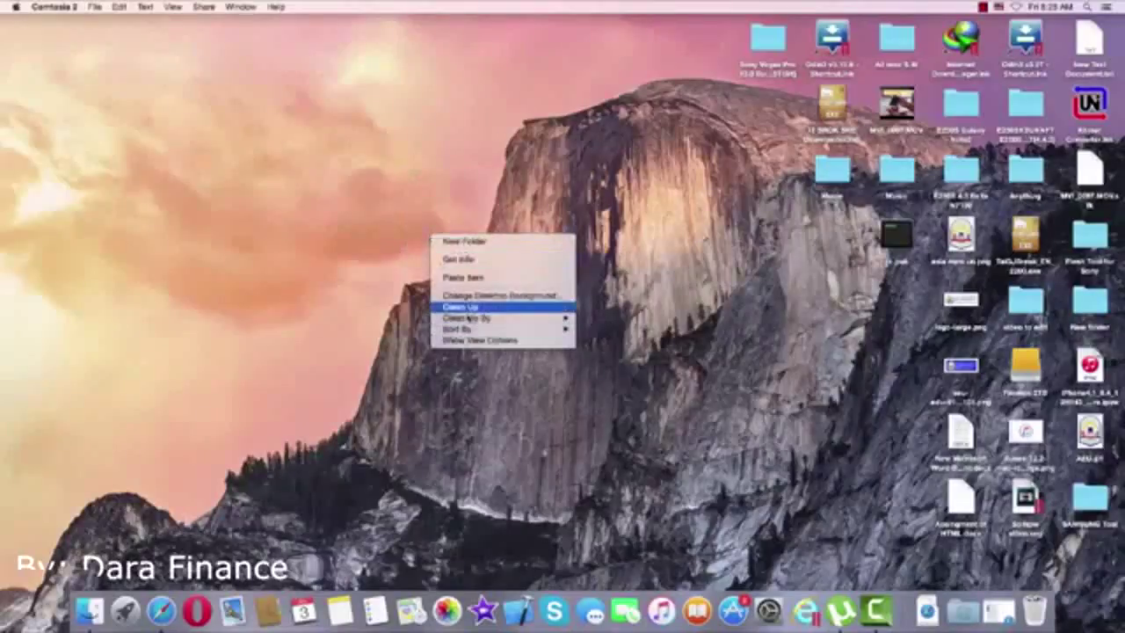
click(468, 306)
right_click(330, 202)
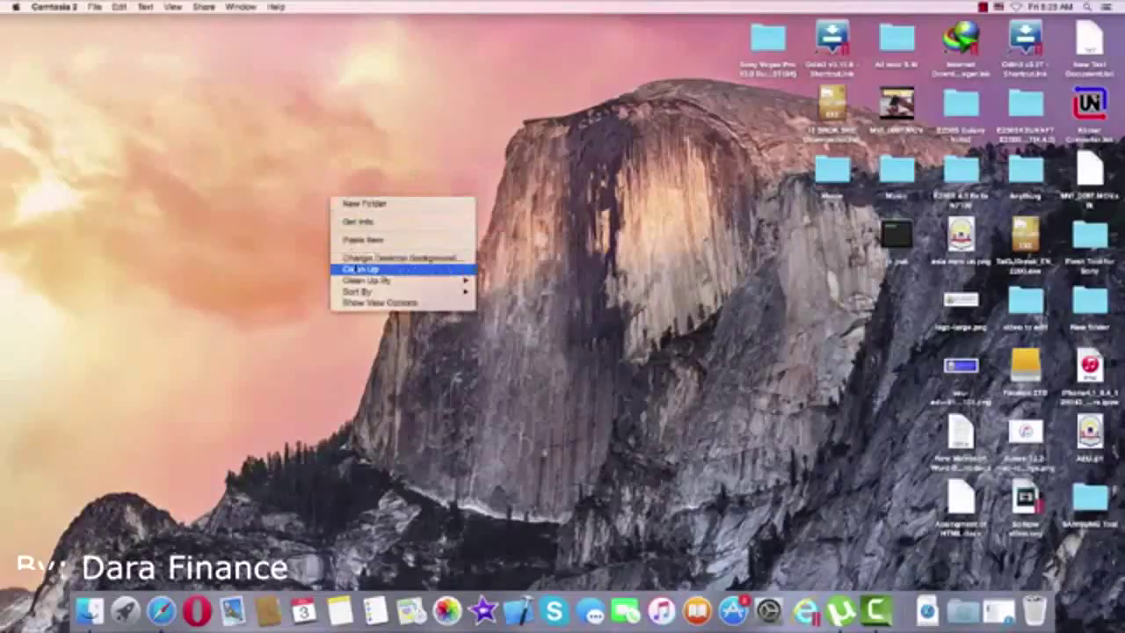
click(355, 269)
right_click(237, 133)
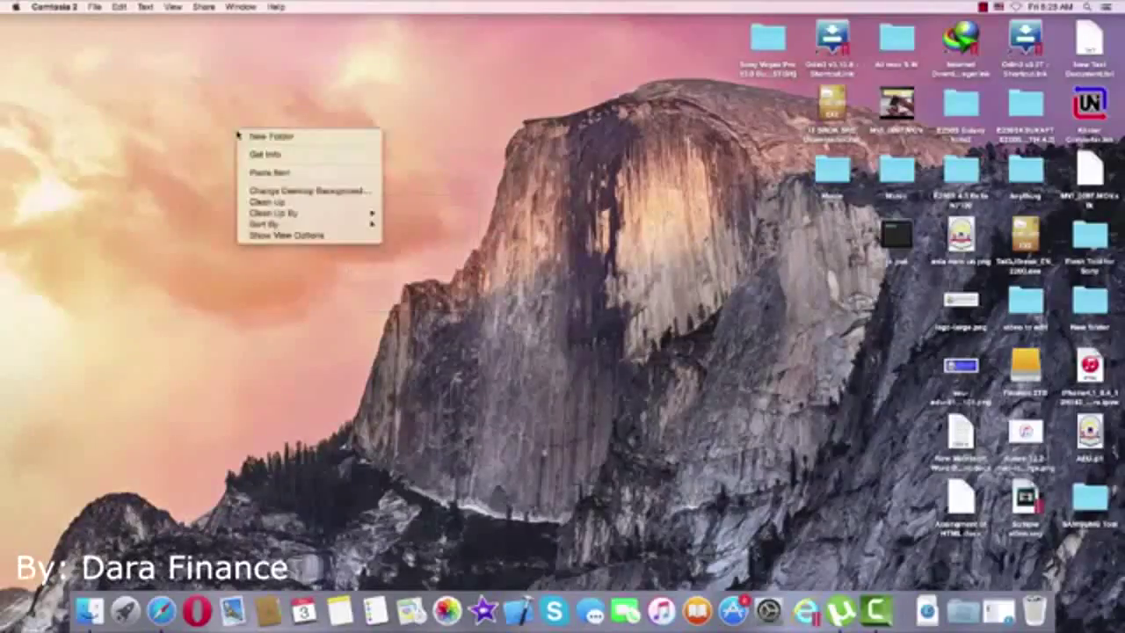
click(268, 203)
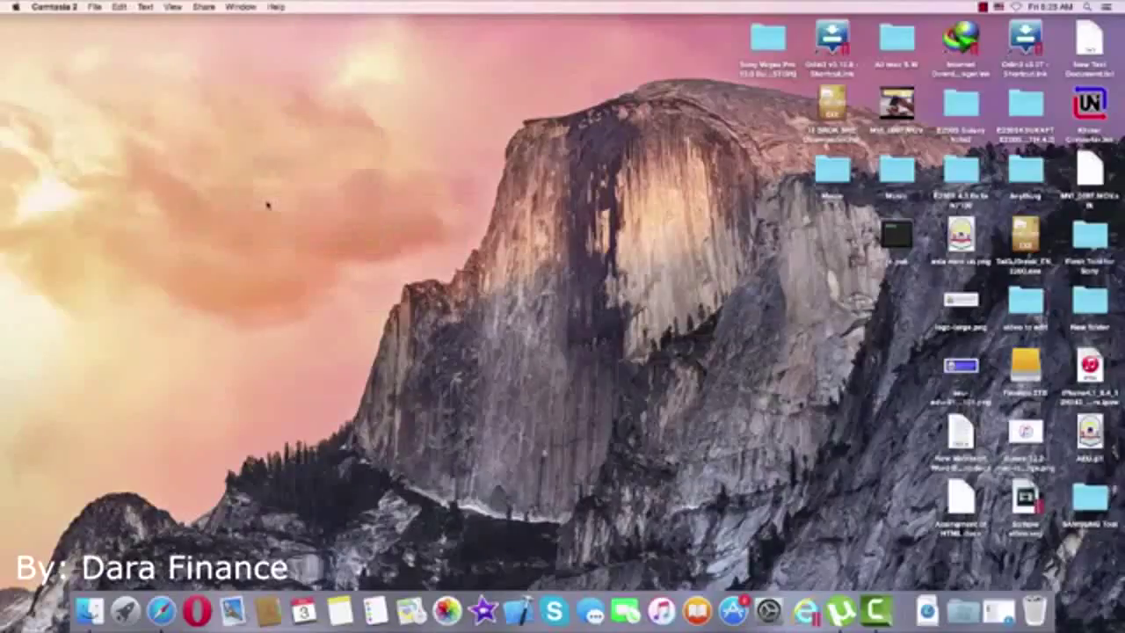
right_click(221, 120)
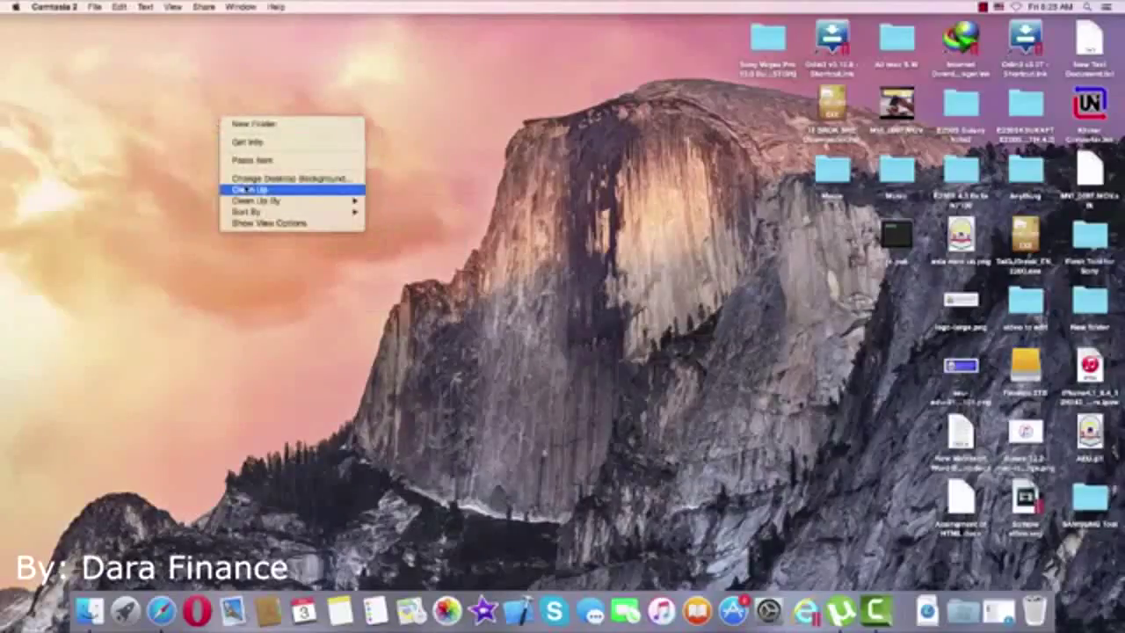
click(249, 189)
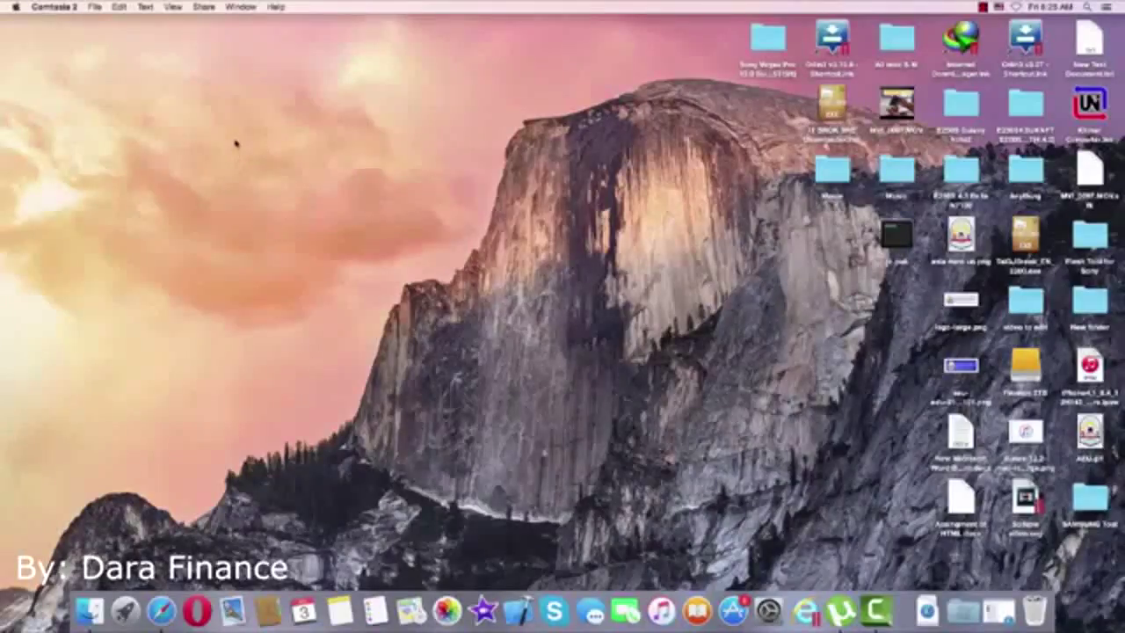
right_click(236, 143)
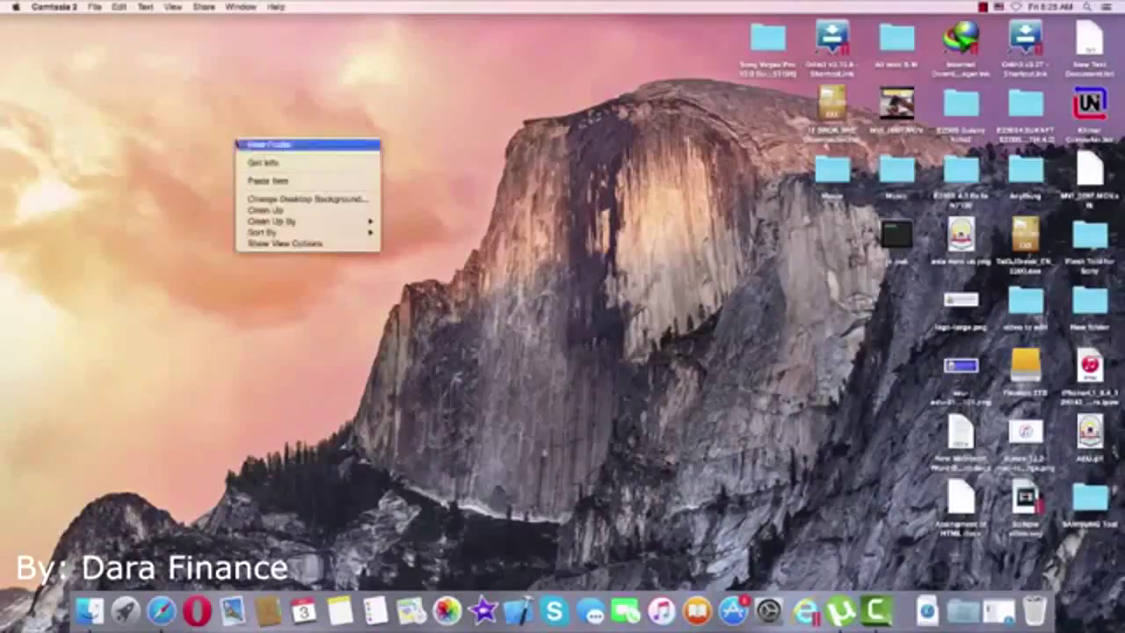
right_click(314, 132)
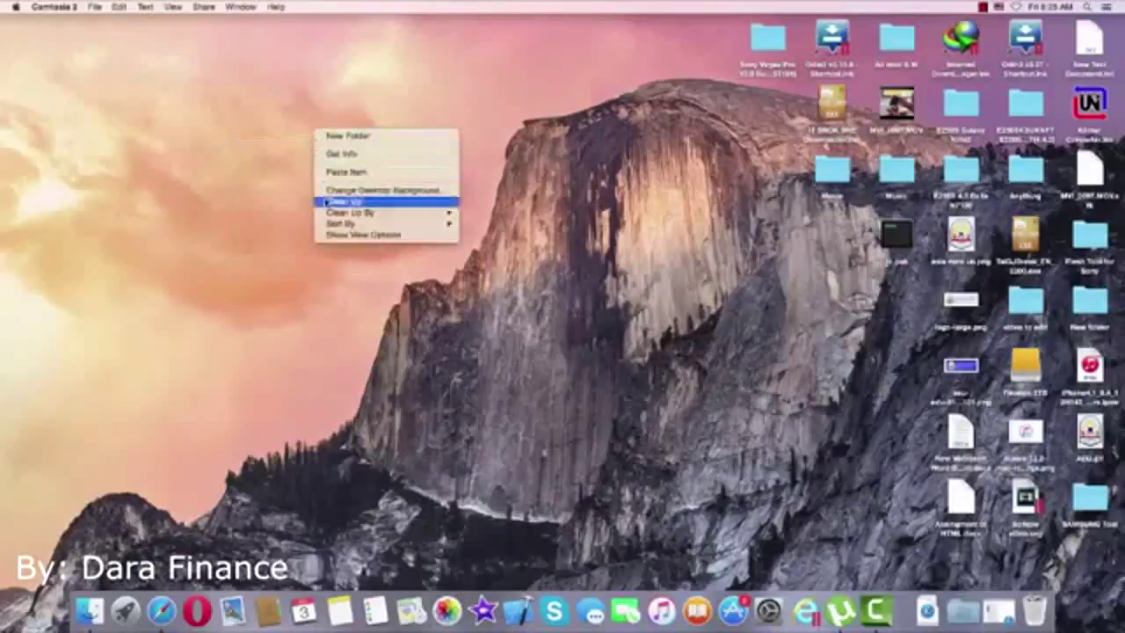
click(327, 201)
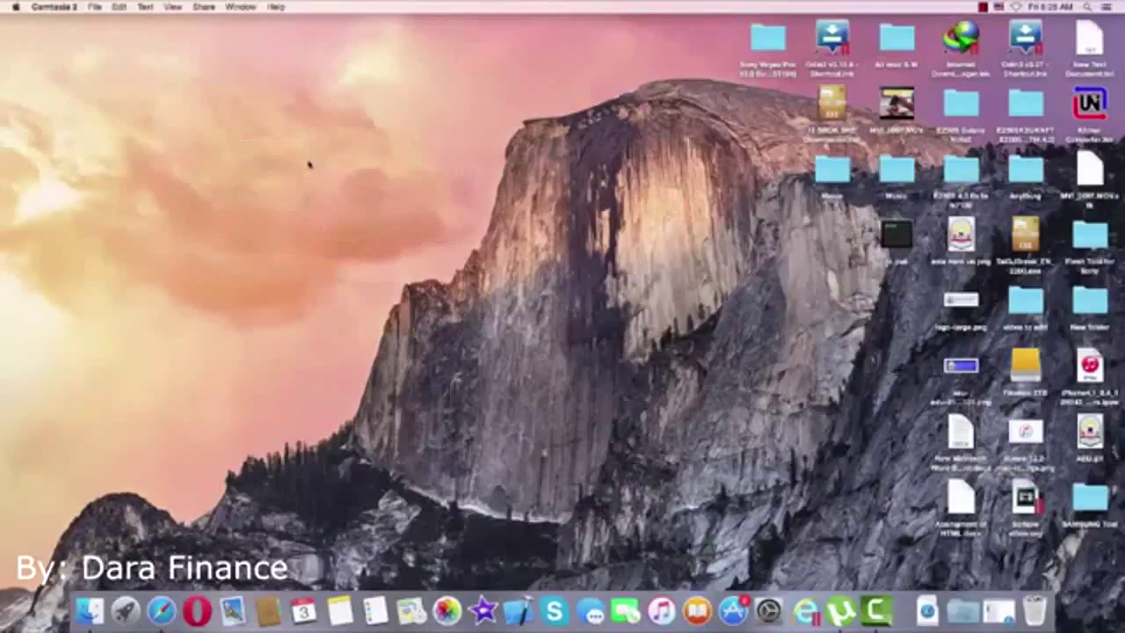
right_click(309, 164)
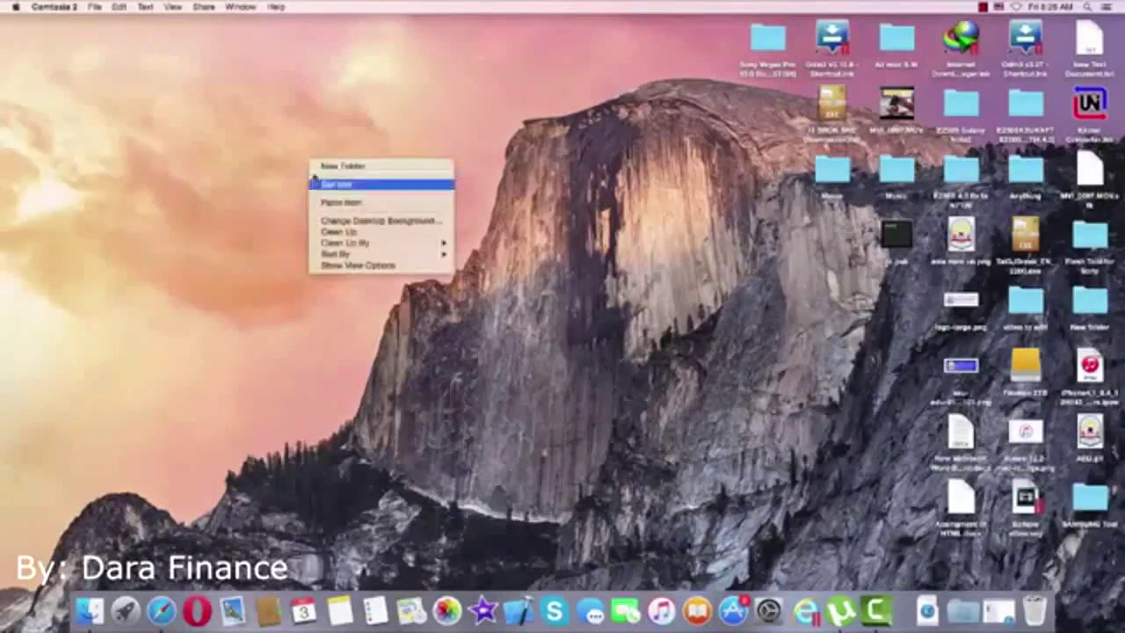
click(339, 232)
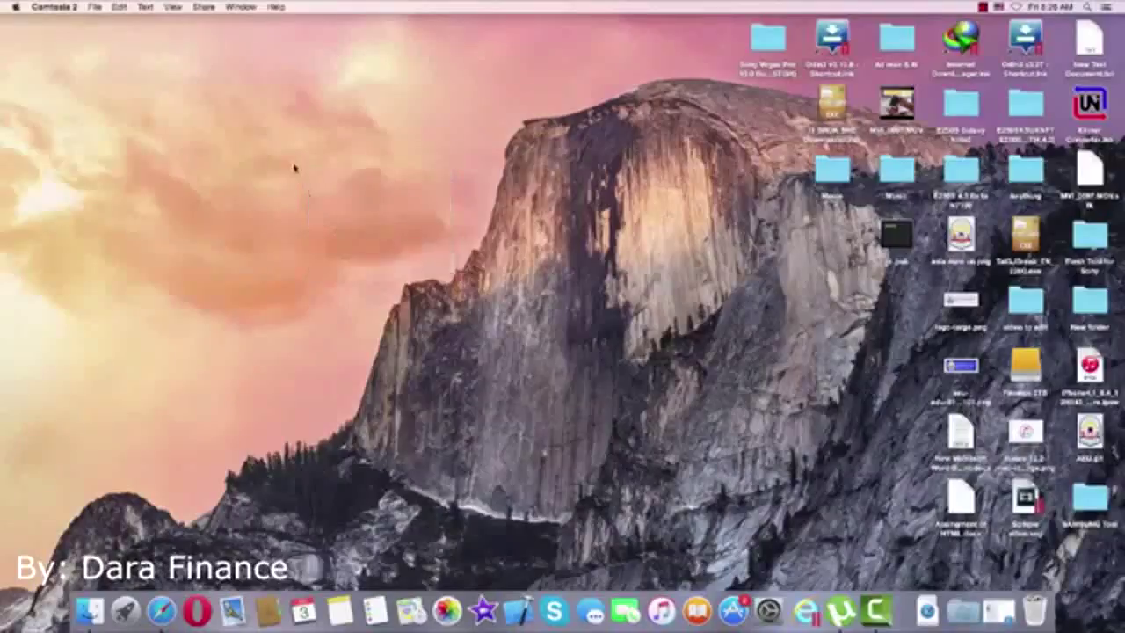
right_click(296, 167)
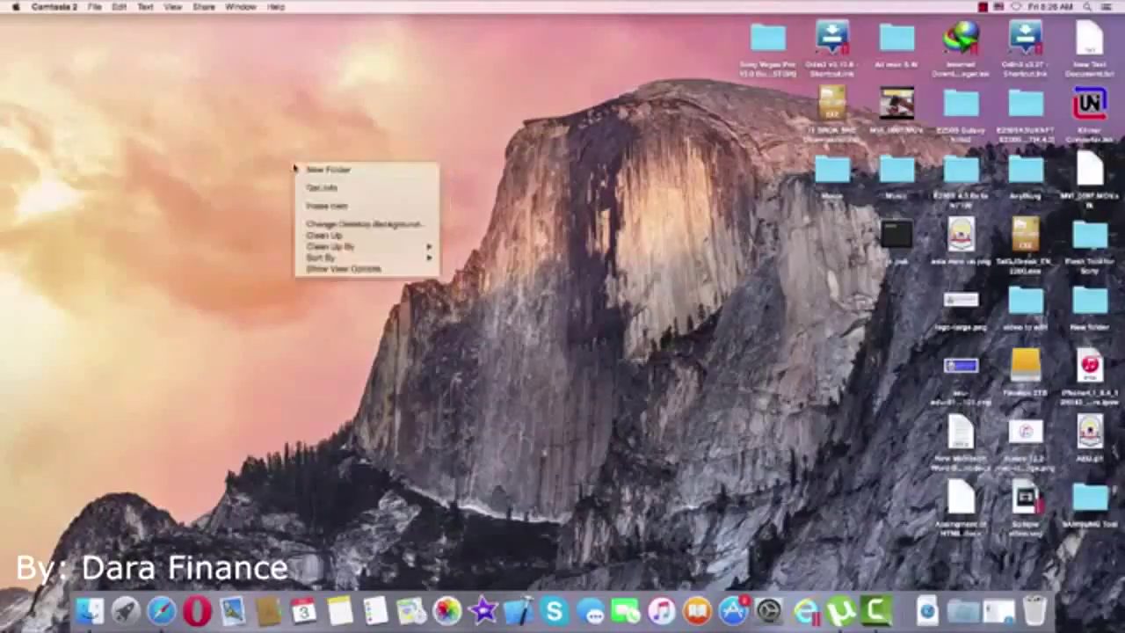
click(303, 234)
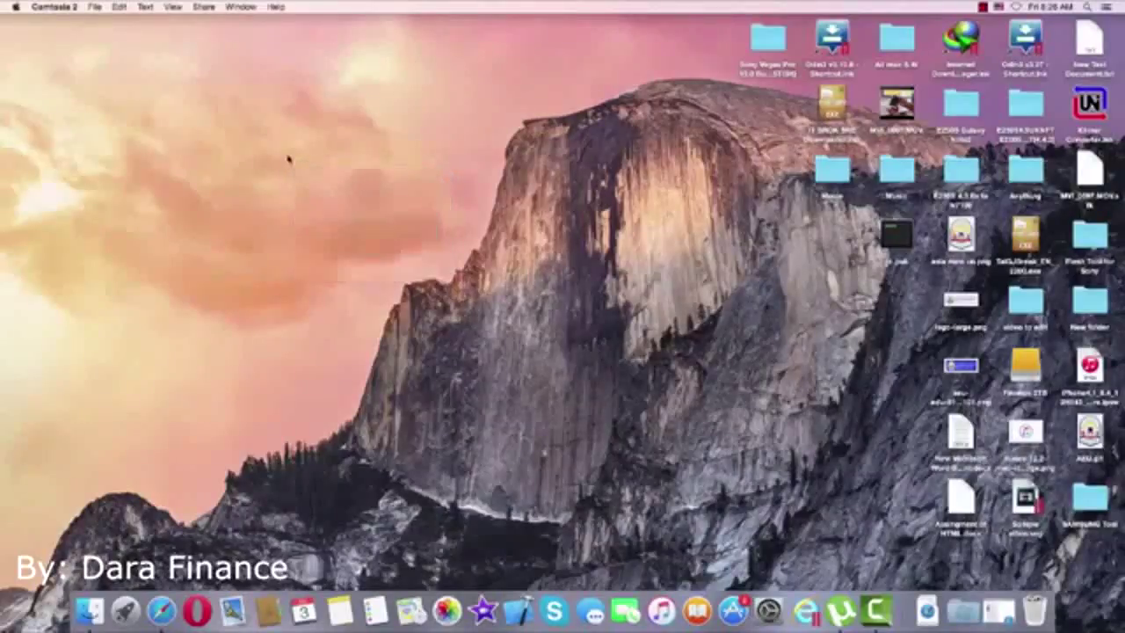
right_click(288, 159)
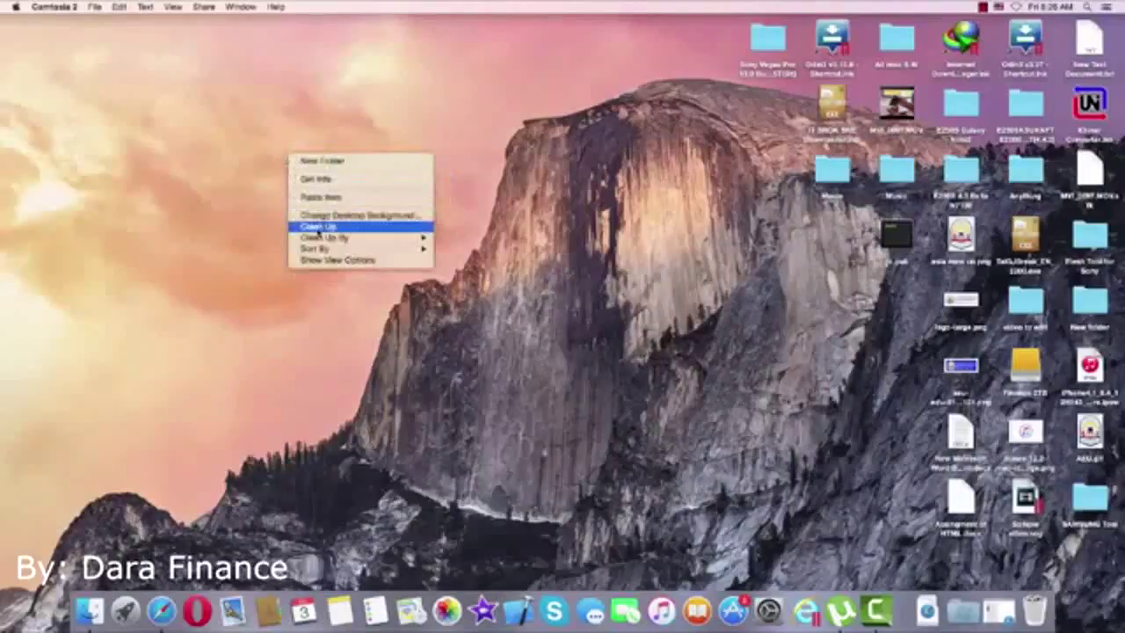
click(318, 229)
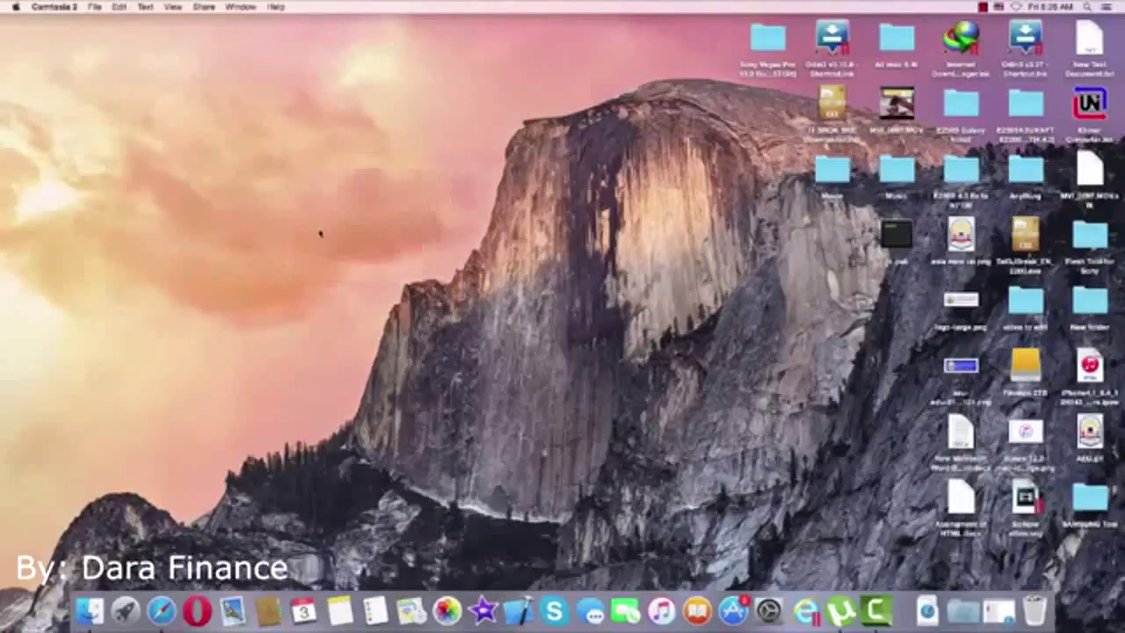
- Switch to Safari and open the "Microsoft Office 2011 full Cracked for Mac Yosemite" result from the "office 2011 full crack for mac" search
click(161, 609)
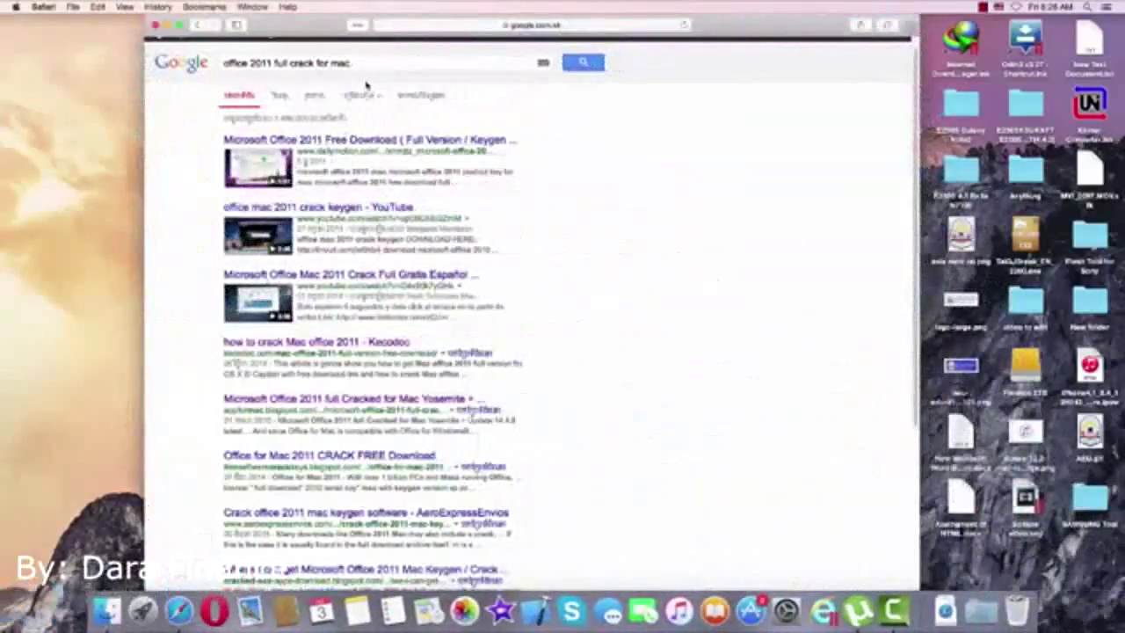
drag(369, 65, 214, 72)
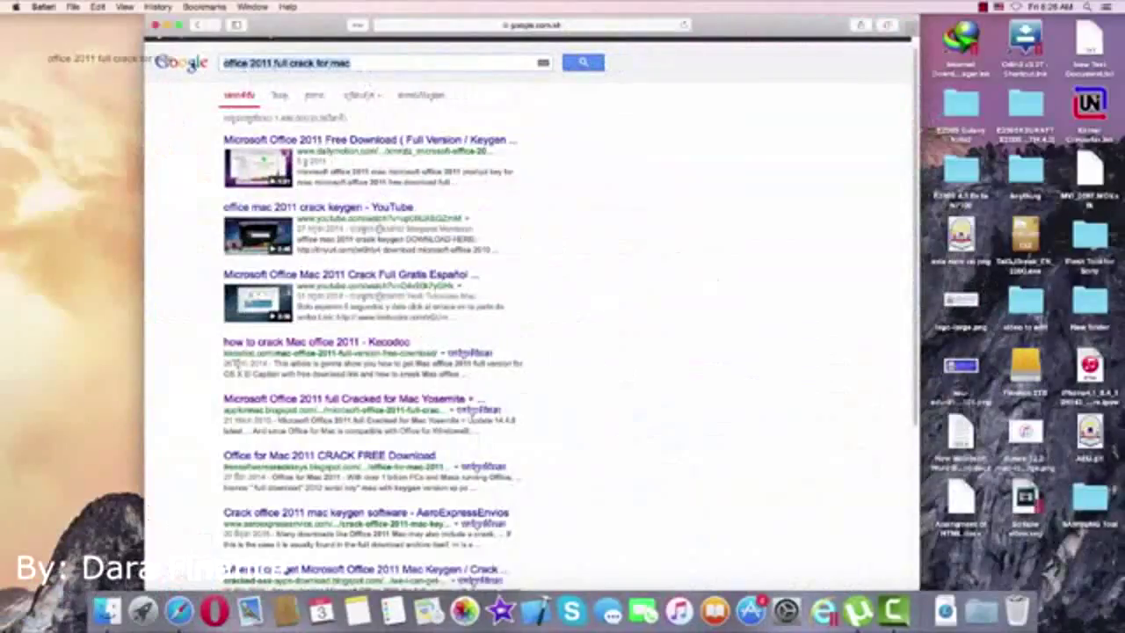
click(382, 69)
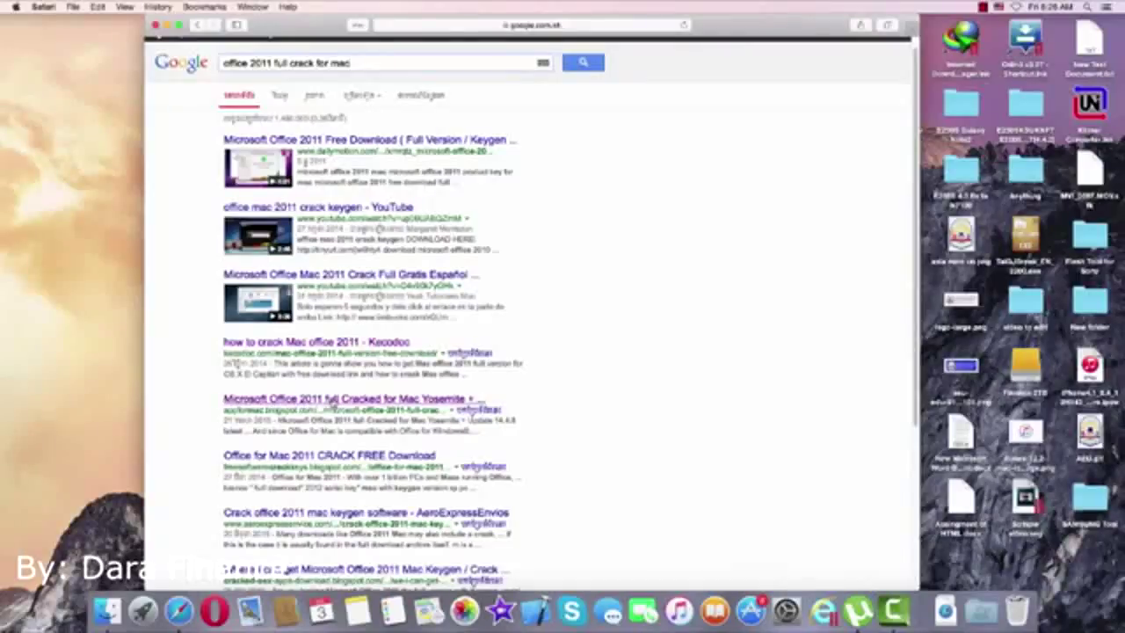
click(332, 401)
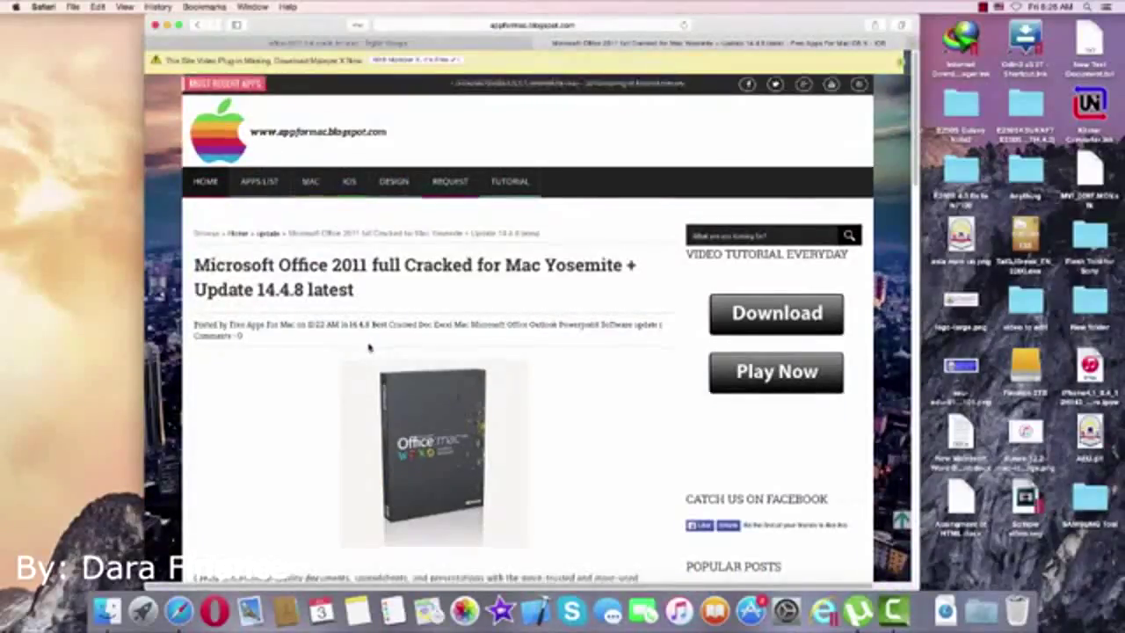
- Open the Google Drive link in the article's DOWNLOAD section below the Office for Mac 2011 description
scroll(369, 347, down, 15)
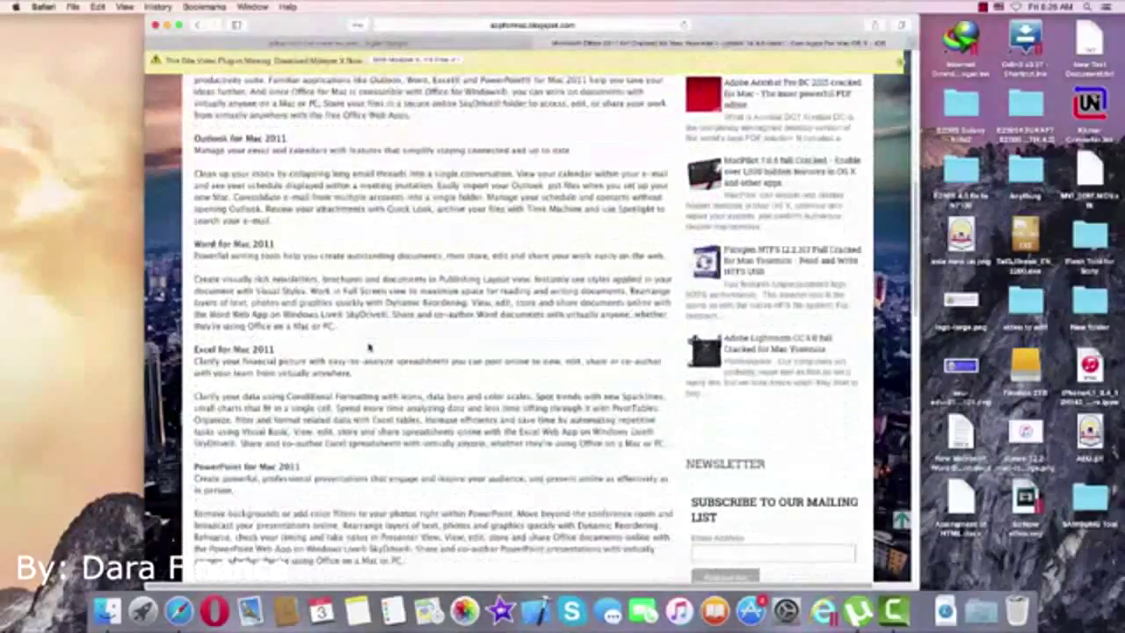
scroll(369, 347, up, 5)
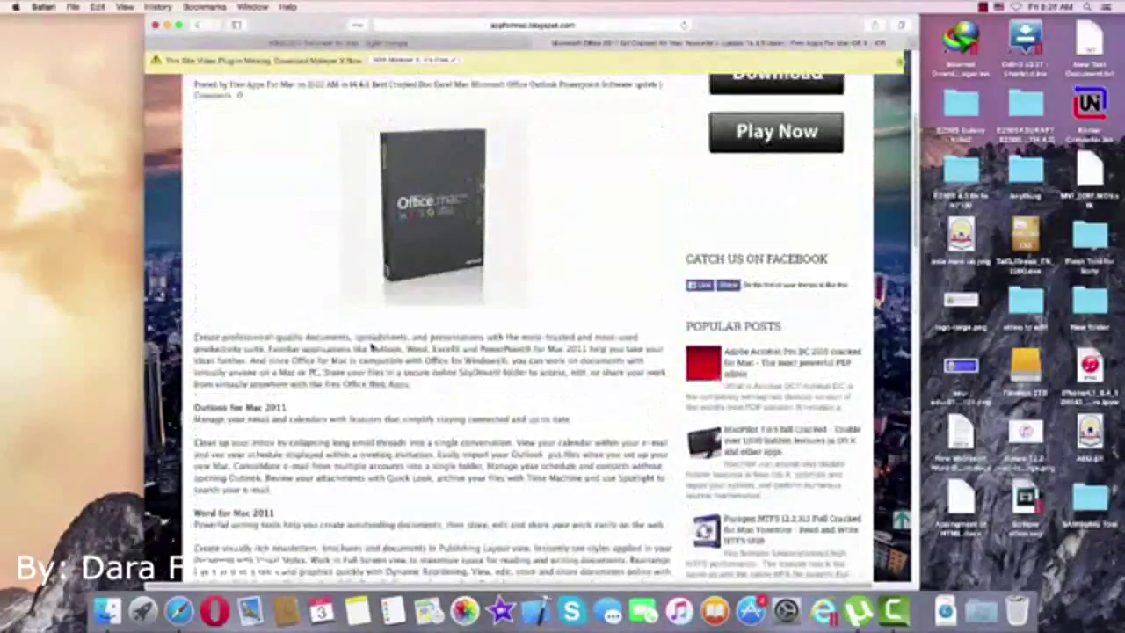
scroll(371, 348, down, 10)
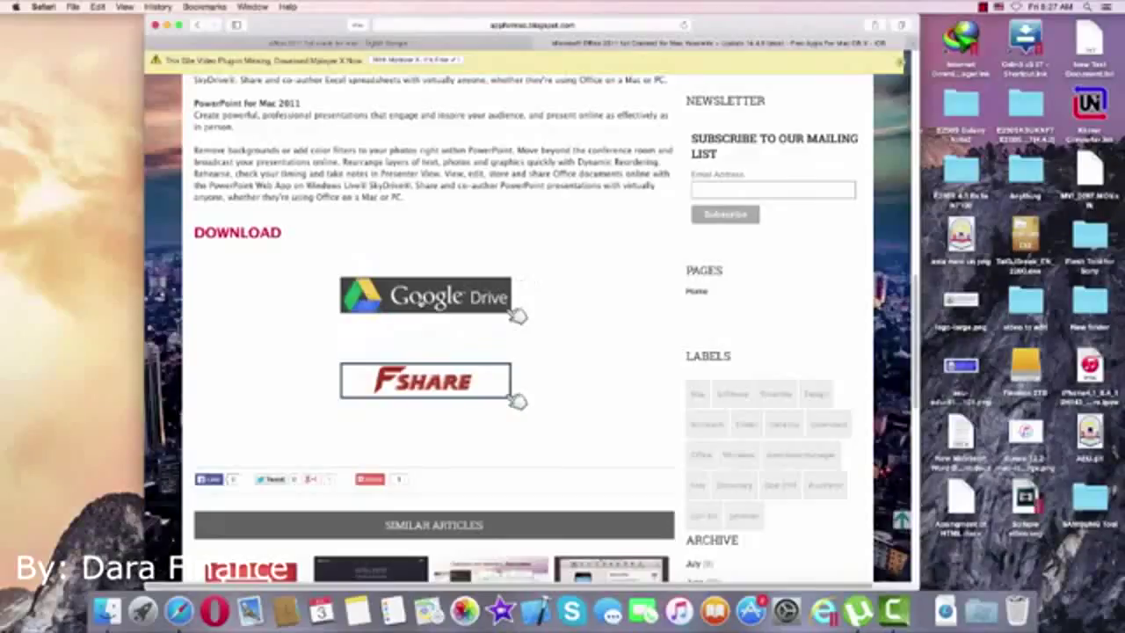
click(419, 299)
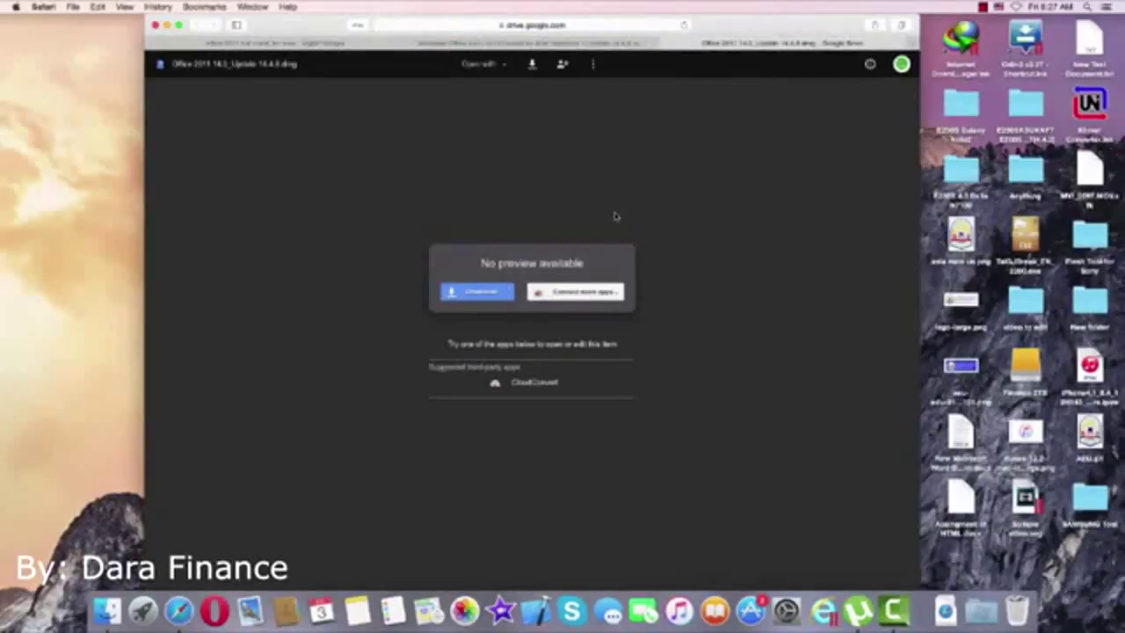
- Download the Office 2011 14.0_Update 14.4.8.dmg file from Google Drive, continuing past the file scan notice
click(467, 297)
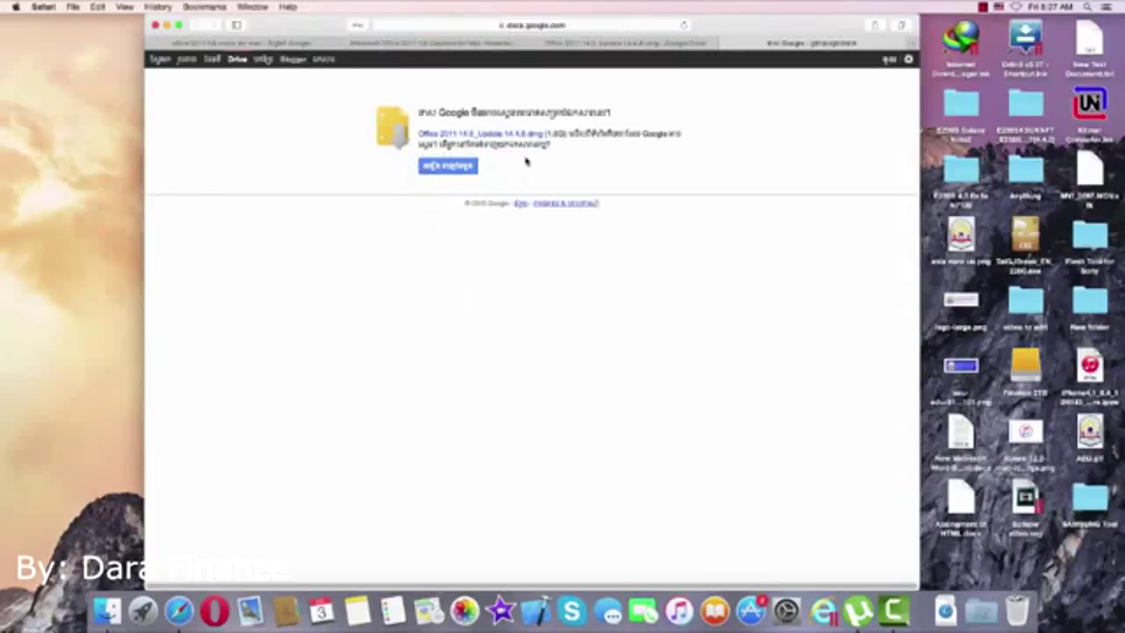
drag(547, 132, 565, 133)
click(564, 143)
click(447, 173)
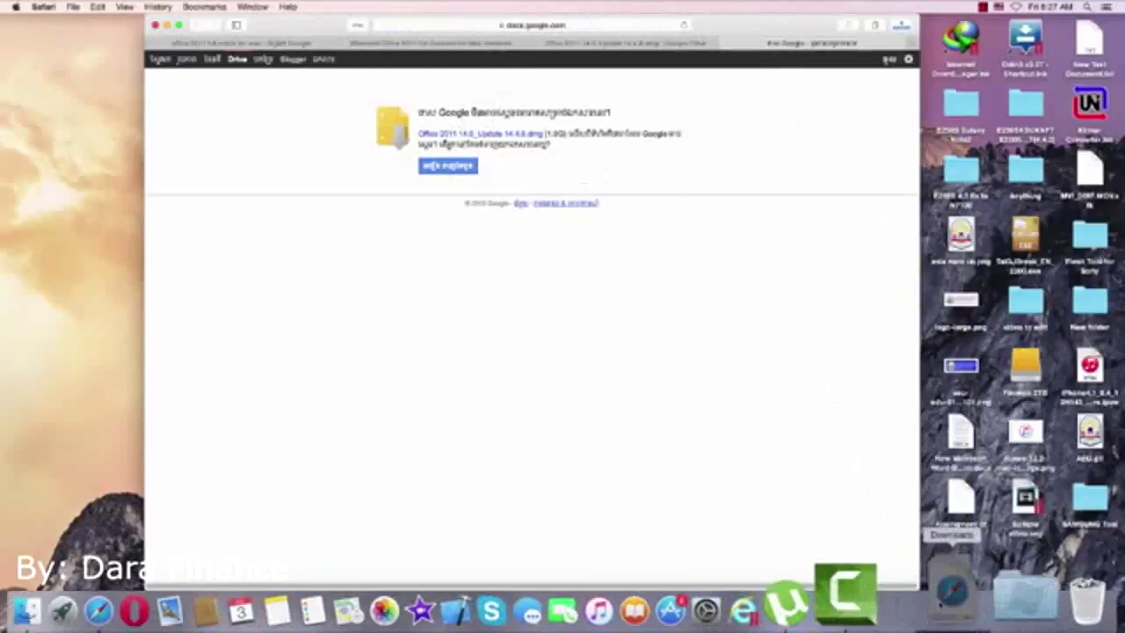
- Check the Office disk image's progress in Safari's download list and minimize the browser window
click(946, 605)
click(951, 591)
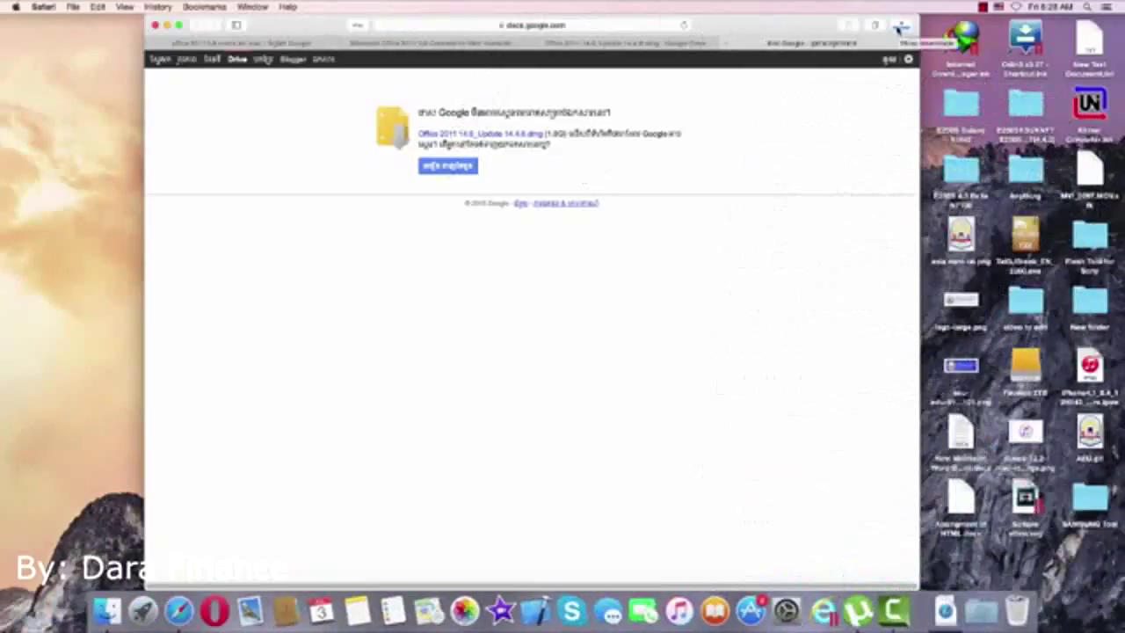
click(900, 29)
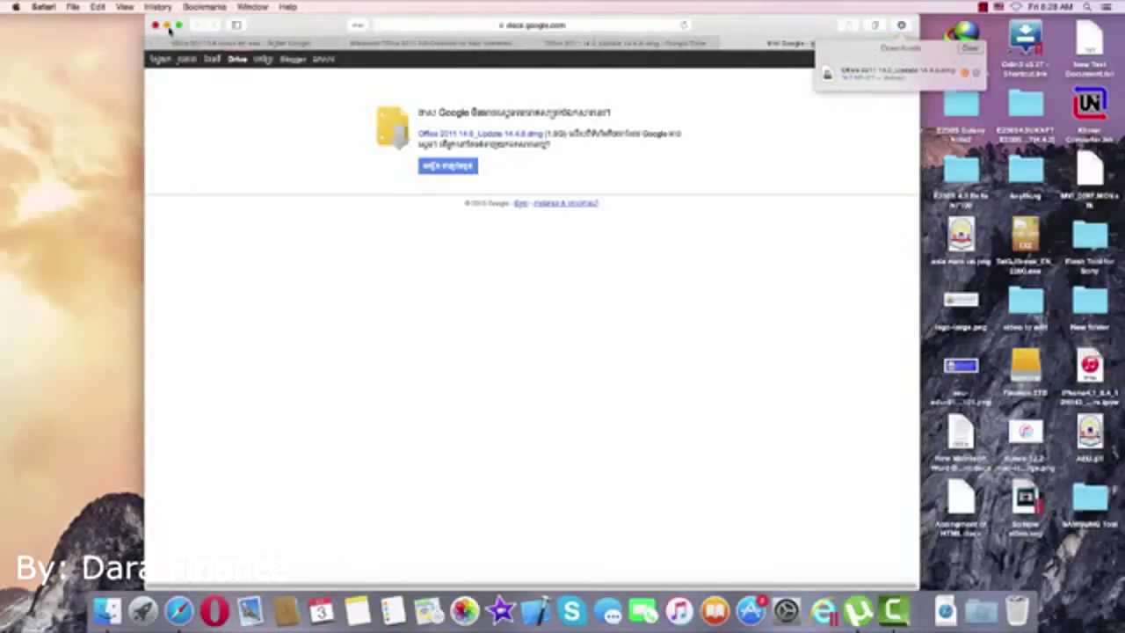
click(167, 25)
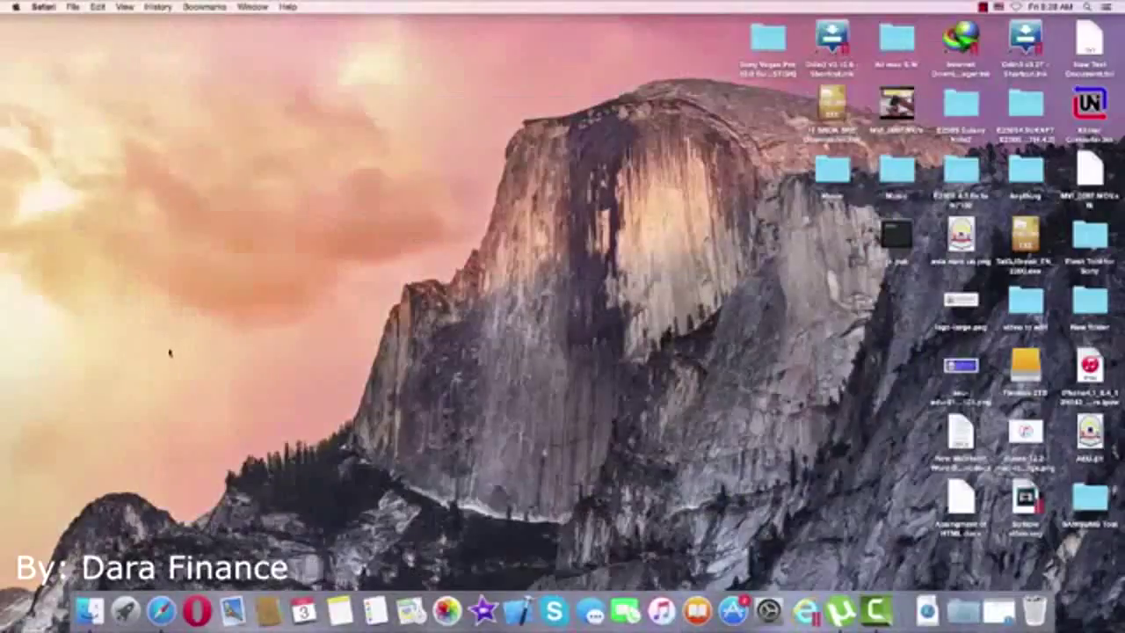
- Switch to Finder, look through the Downloads folder and open the DATA drive to locate the Office disk image
click(88, 610)
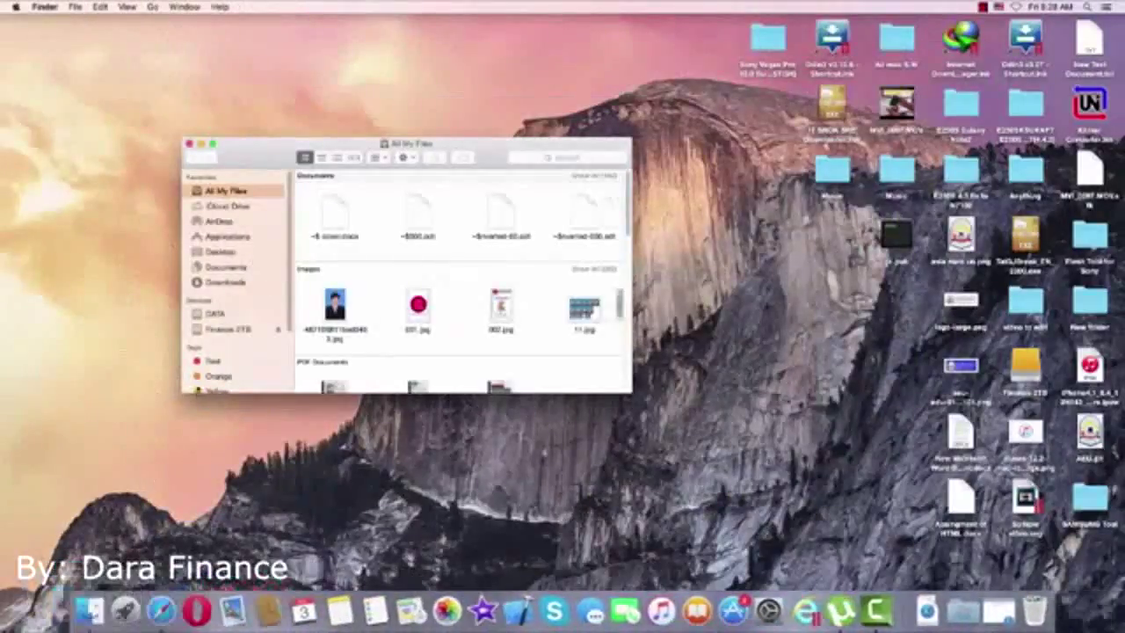
click(218, 285)
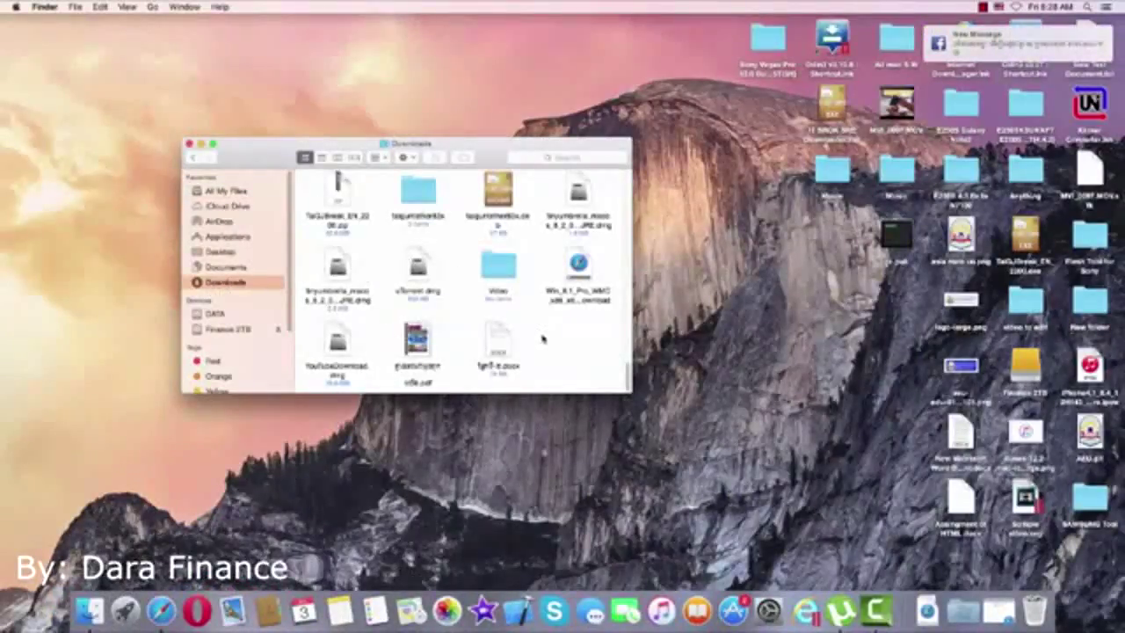
scroll(543, 338, up, 5)
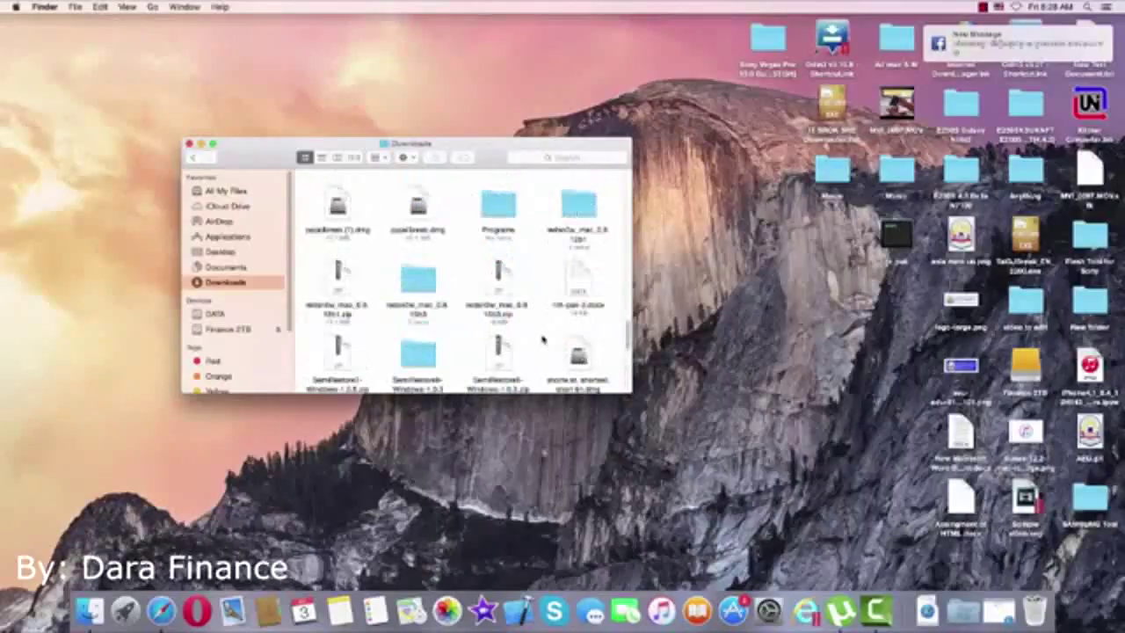
click(209, 316)
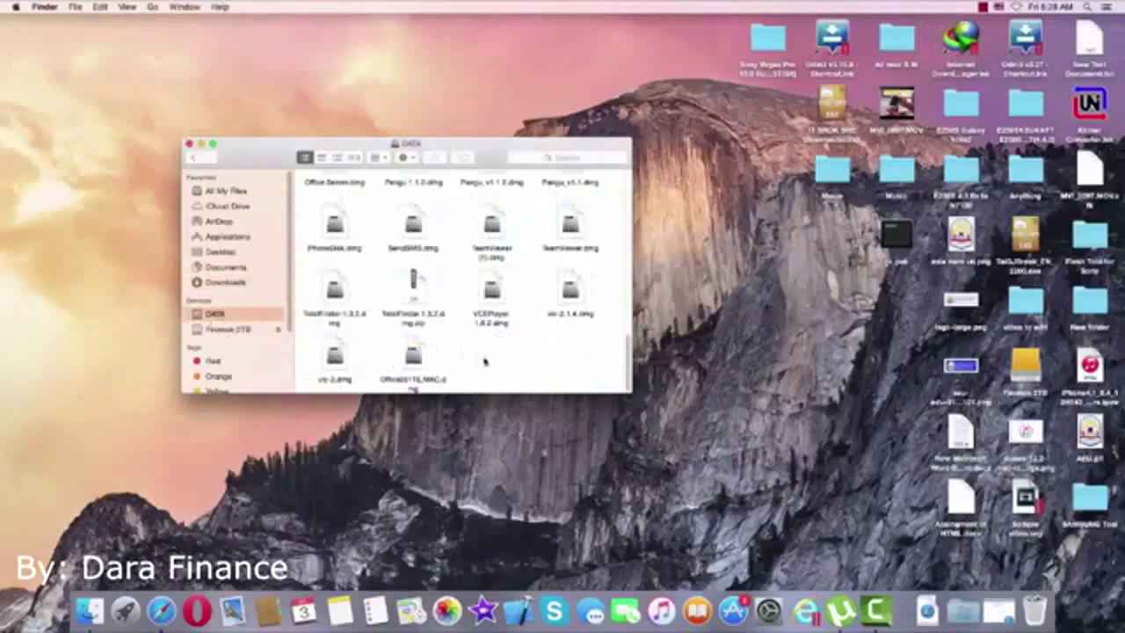
- Open the Office 2011 disk image from the DATA drive, close the DATA window and move the image's window to the middle of the desktop
click(419, 360)
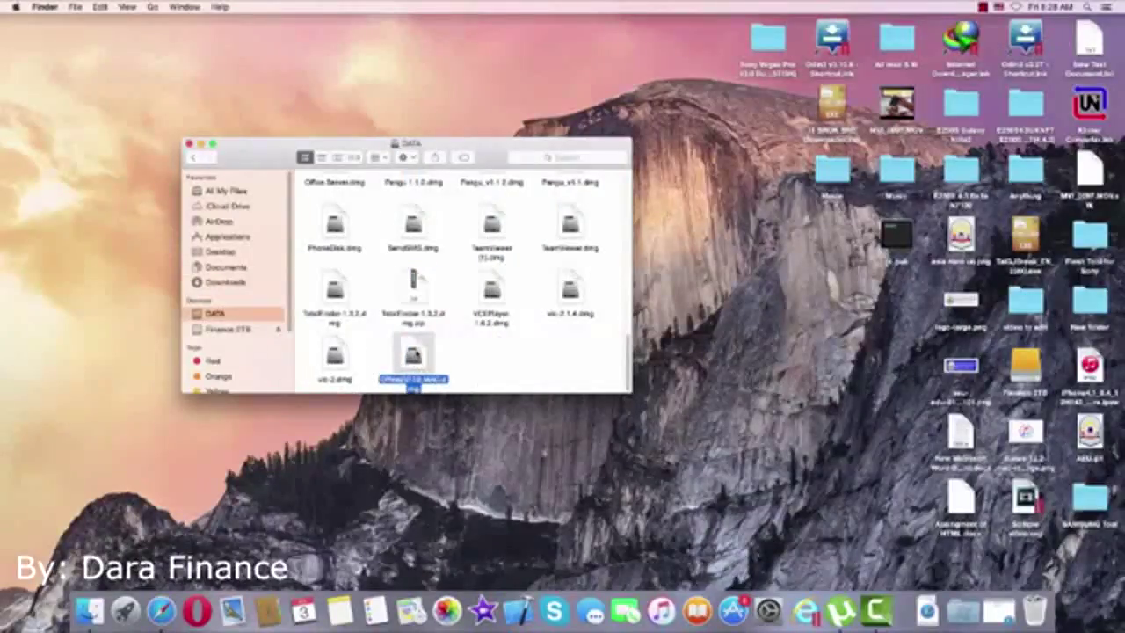
double_click(412, 383)
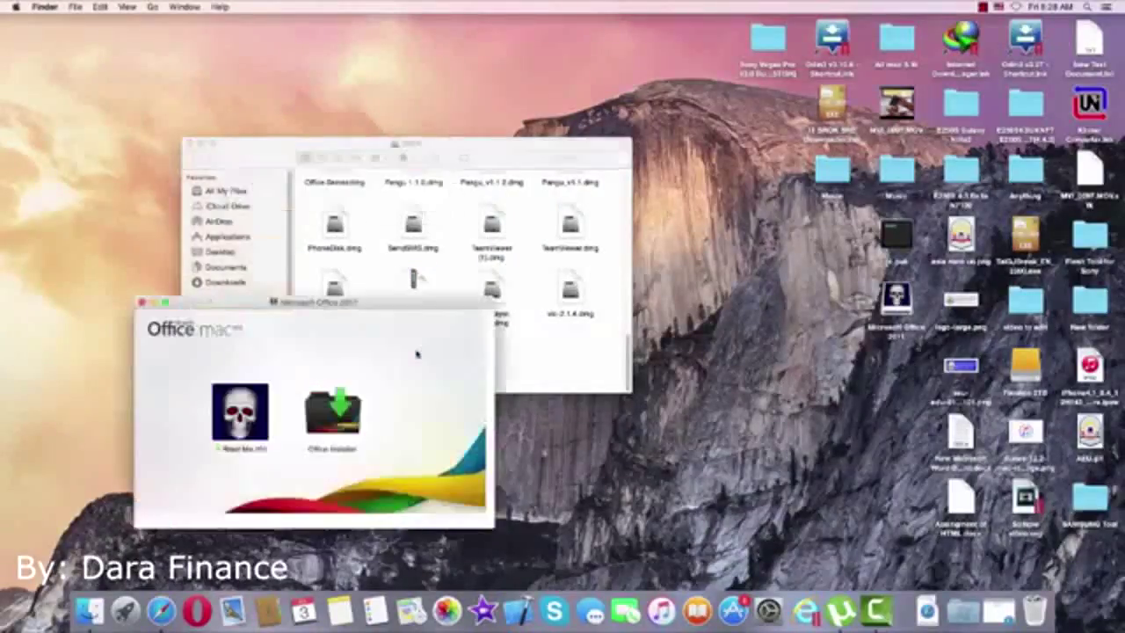
click(191, 144)
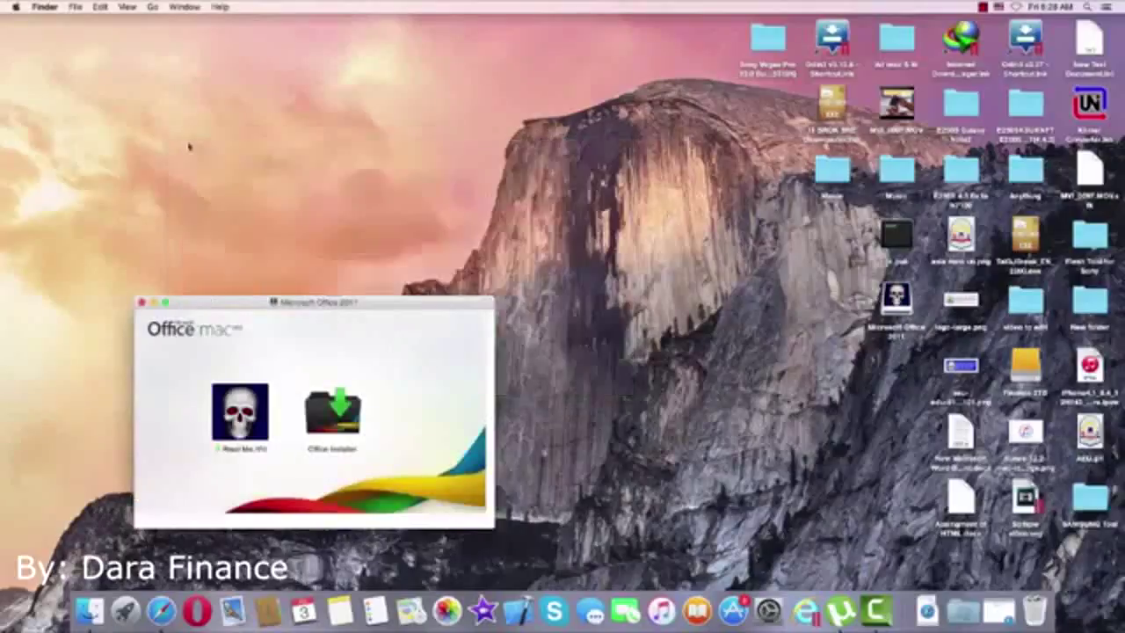
drag(249, 299, 465, 134)
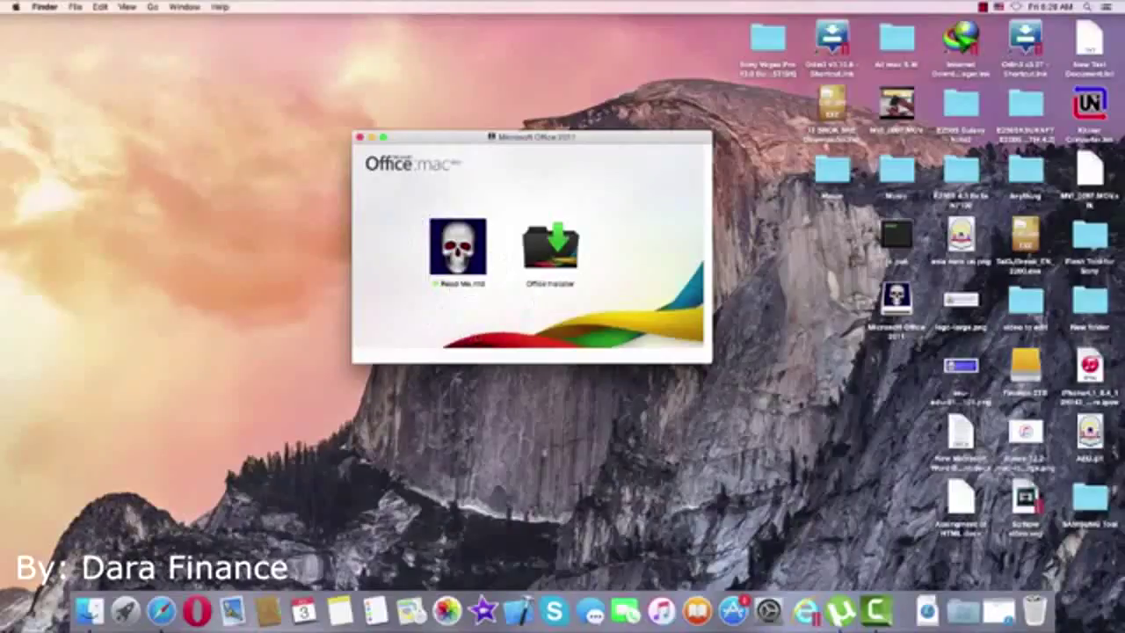
- Launch the Office Installer from the disk image and agree to the Office for Mac 2011 software license terms
double_click(550, 250)
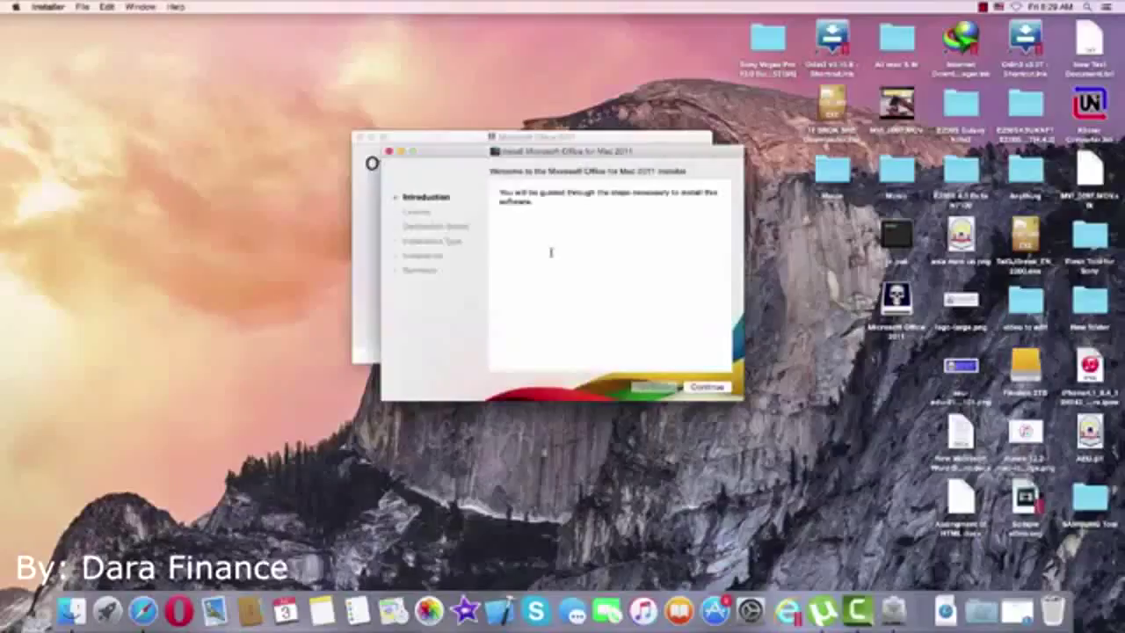
click(707, 387)
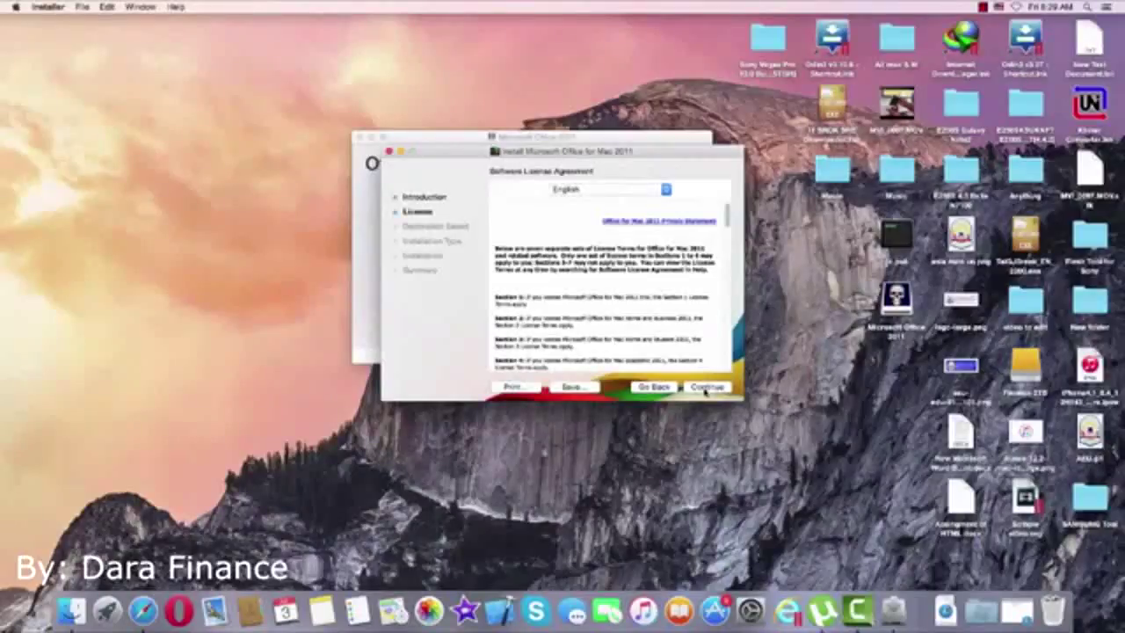
click(705, 388)
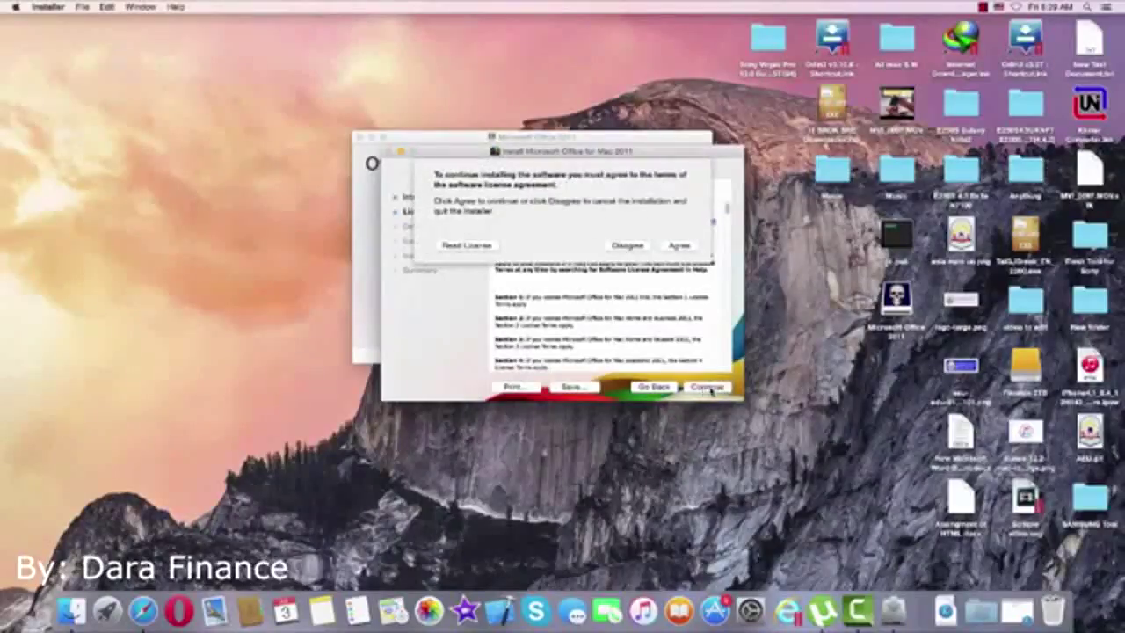
click(681, 247)
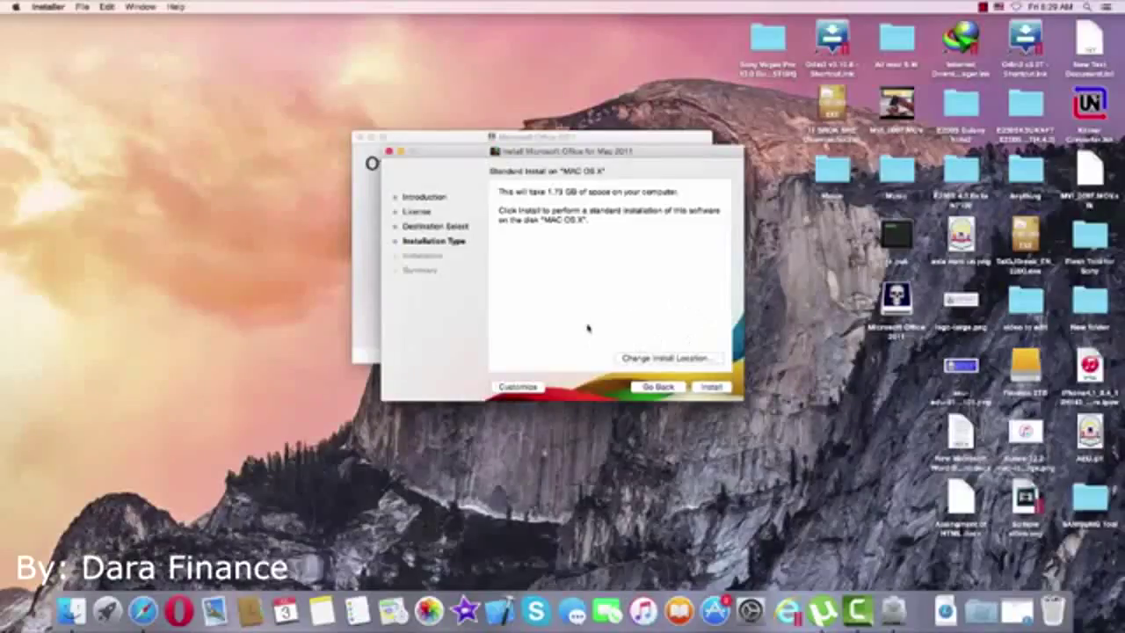
- Start the standard installation on the MAC OS X disk and authorize it with the account password
click(713, 392)
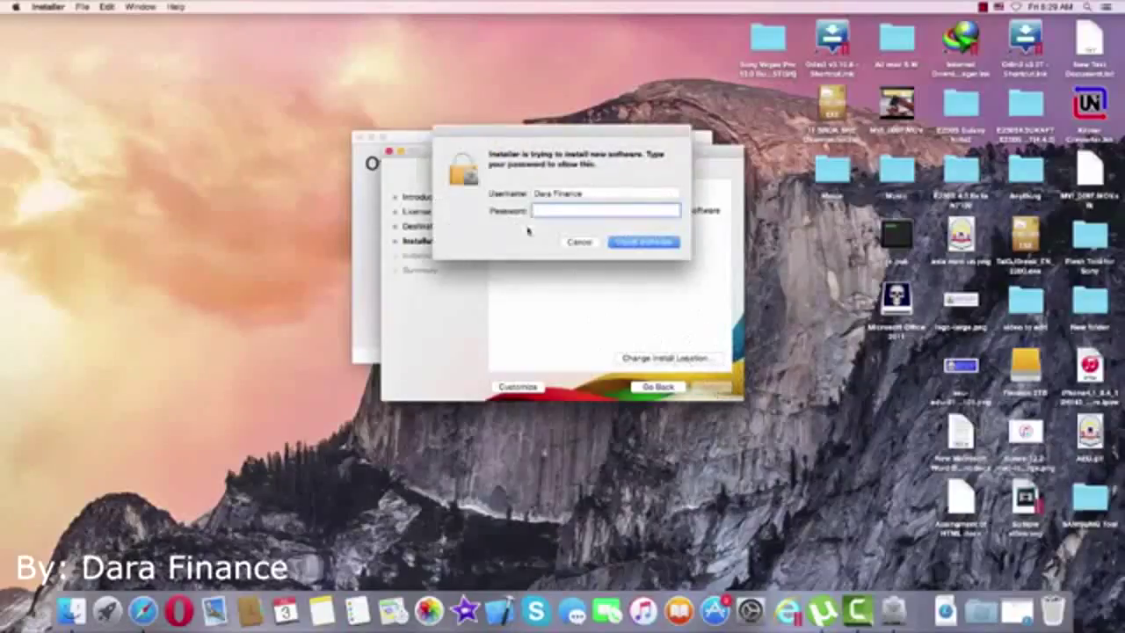
drag(510, 133, 509, 171)
text(******)
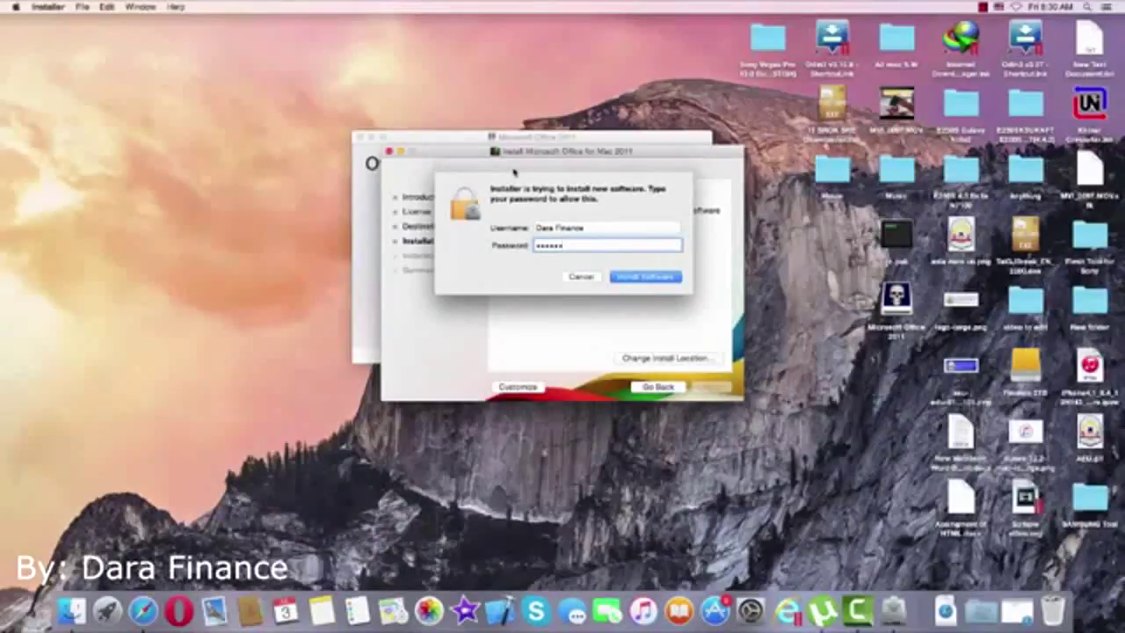
click(645, 278)
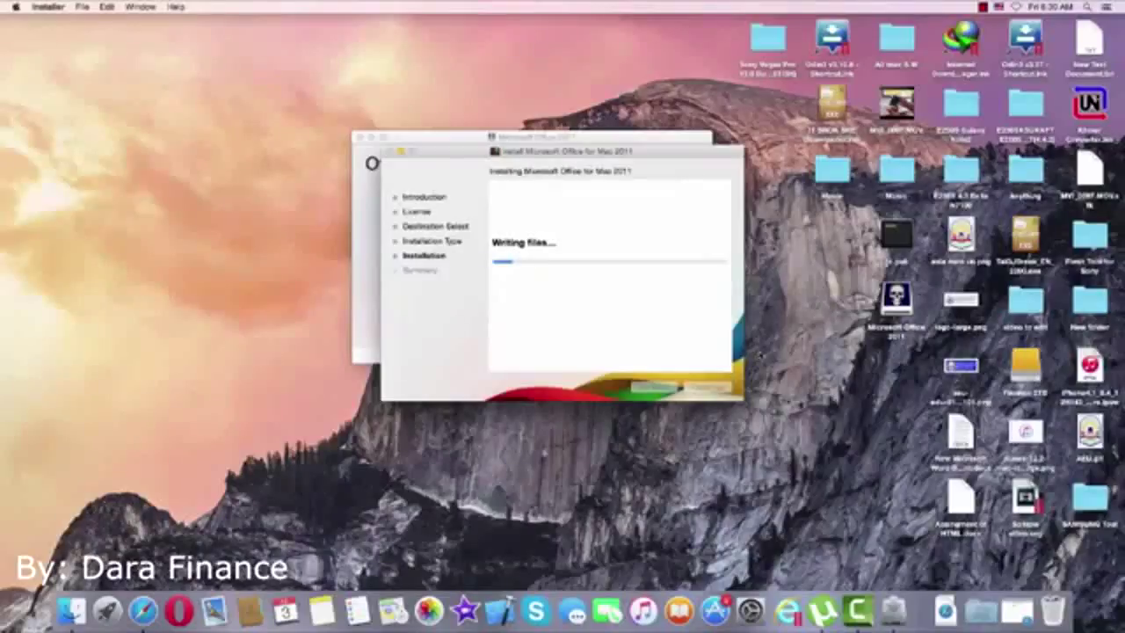
right_click(759, 346)
key(Escape)
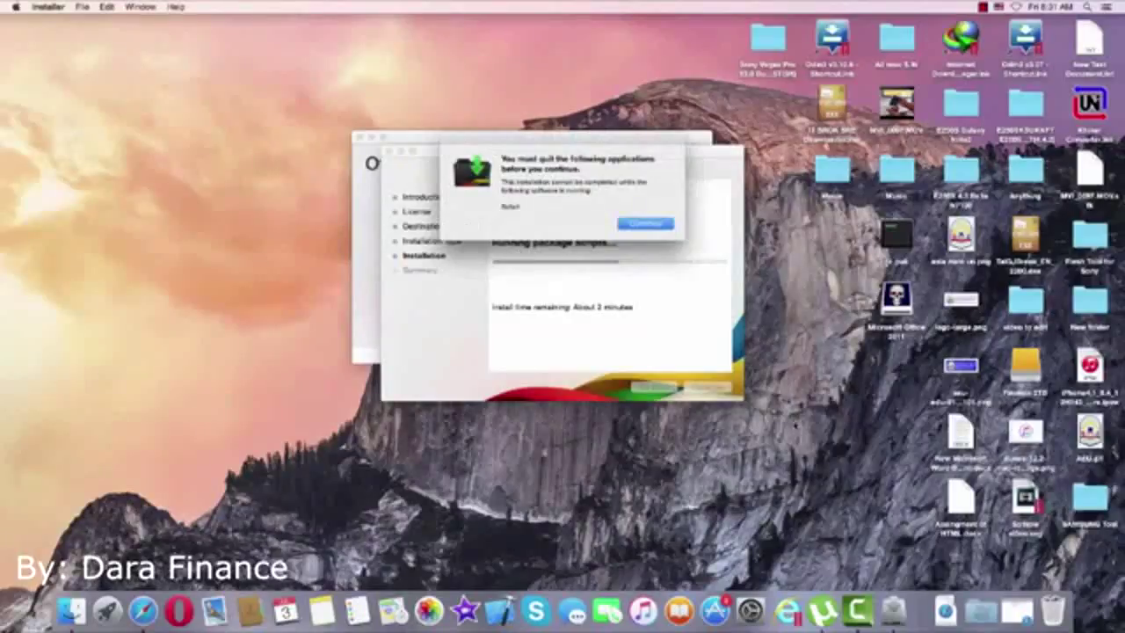
- Quit Safari as the installer requests and continue the Office installation
drag(500, 160, 651, 165)
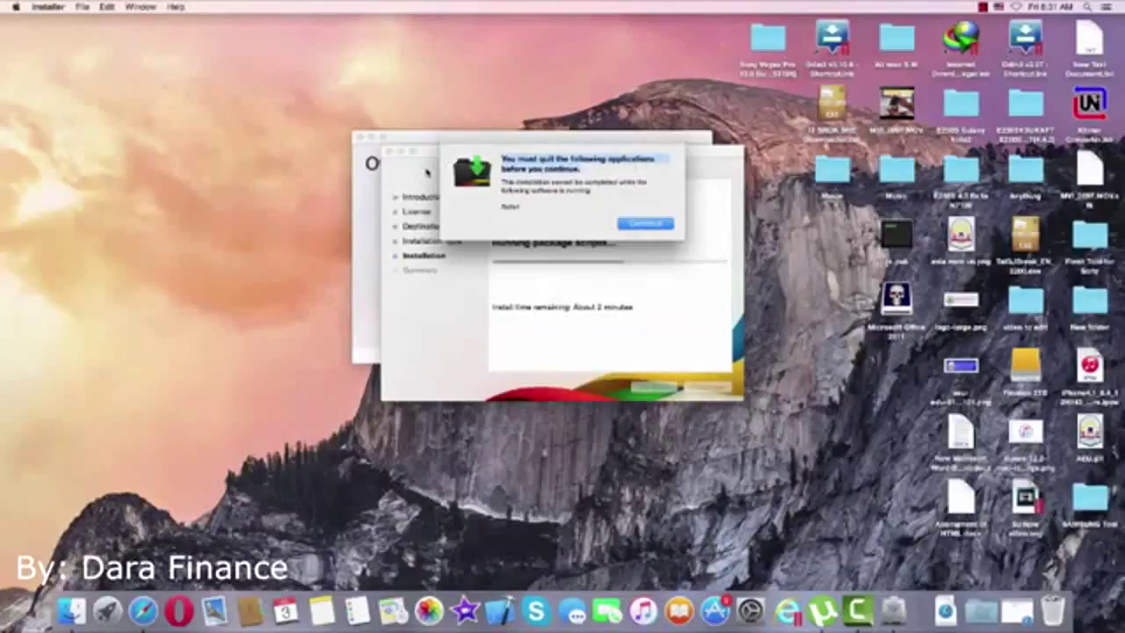
click(504, 206)
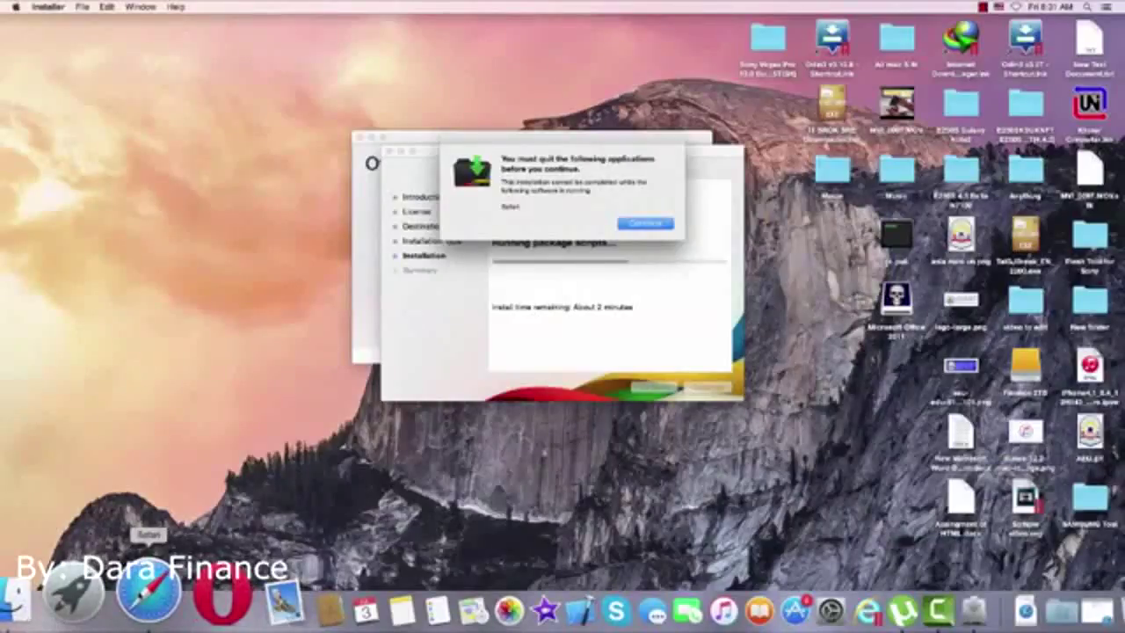
right_click(151, 587)
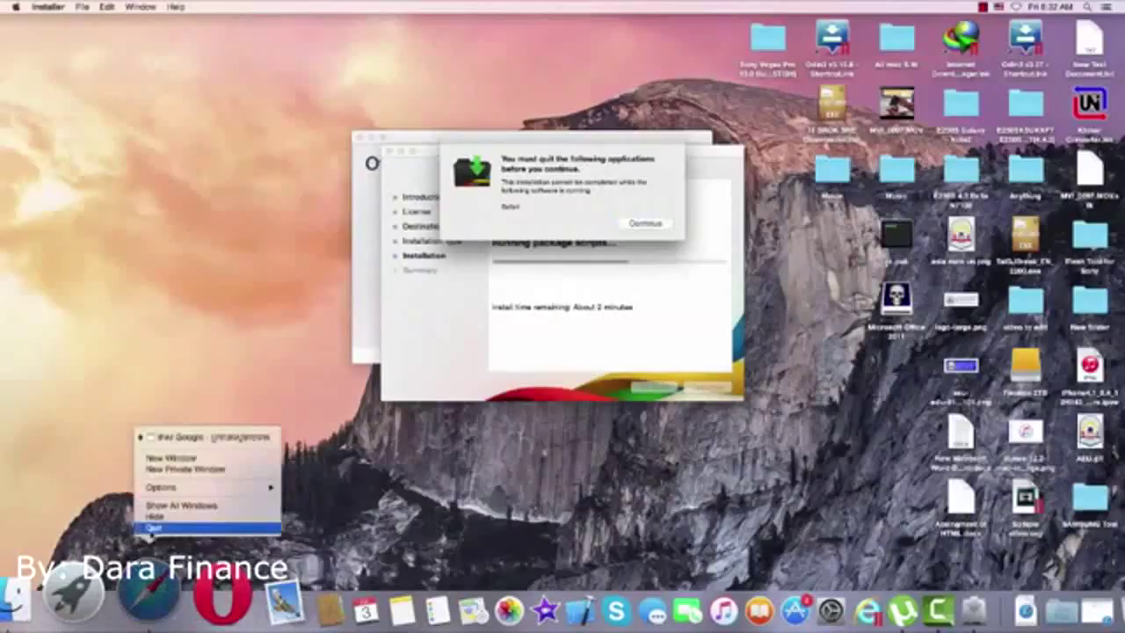
click(153, 528)
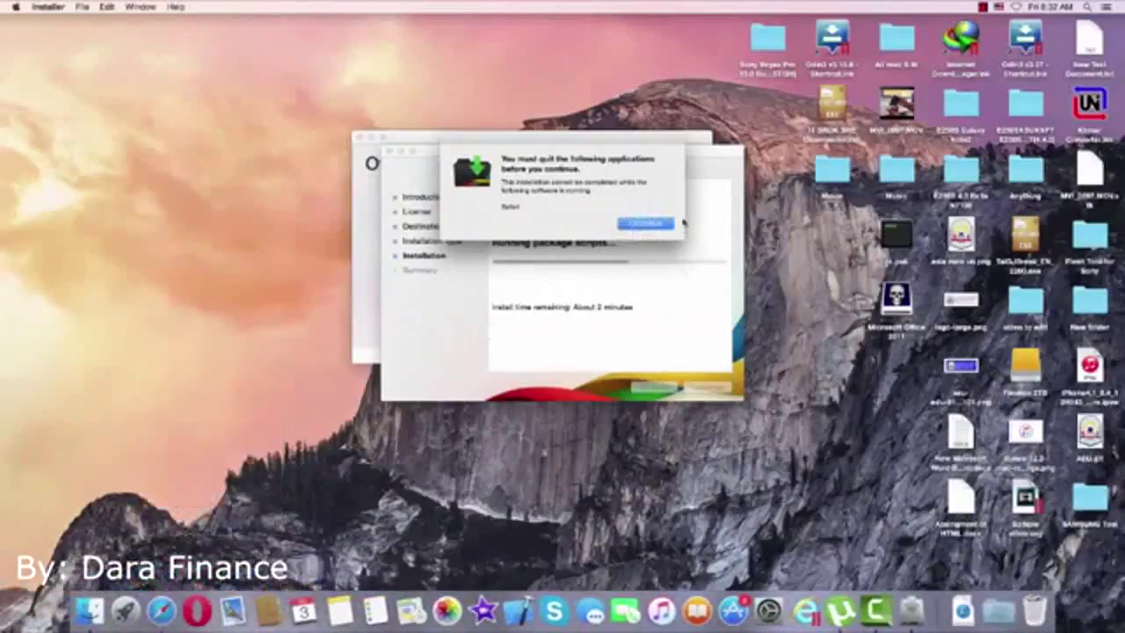
click(645, 223)
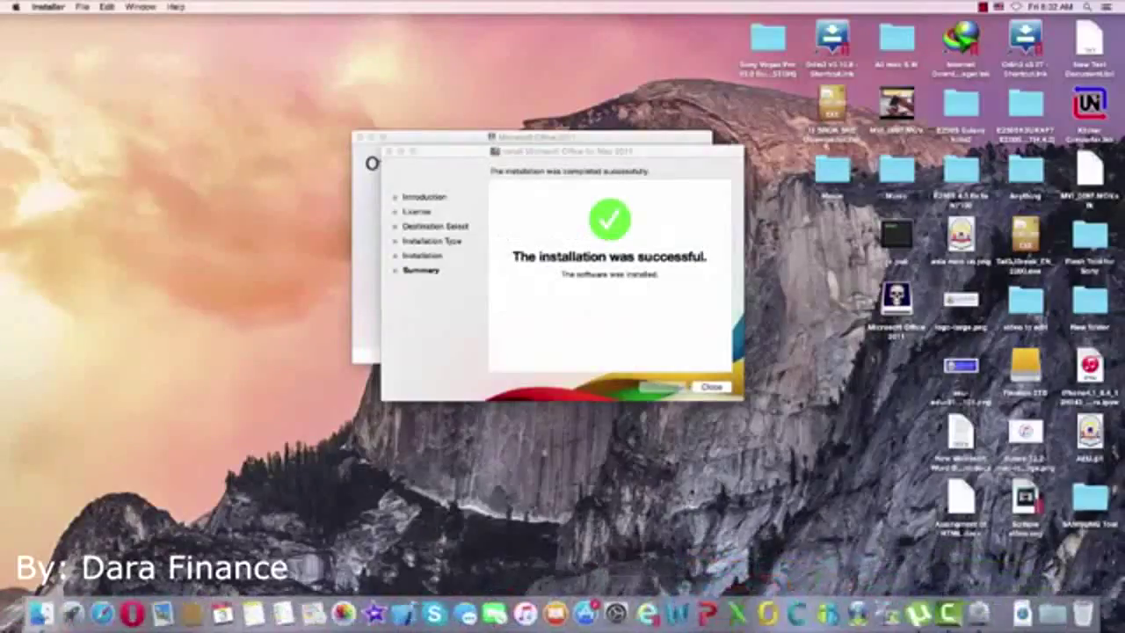
- Close the finished Office installer and the Microsoft Office 2011 disk image window
click(712, 388)
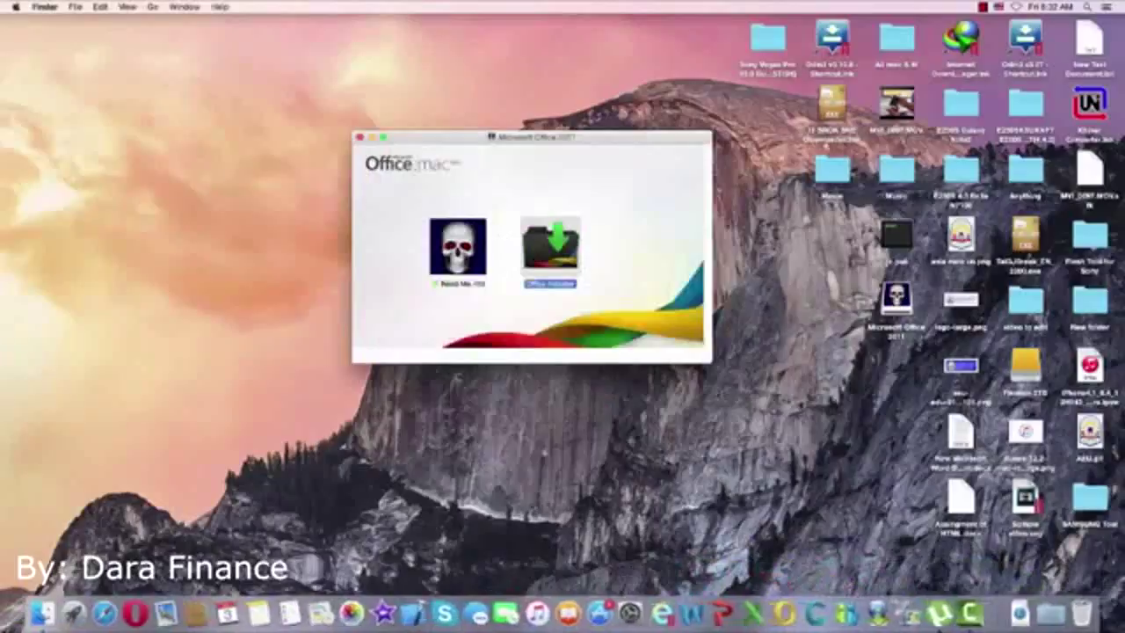
click(358, 138)
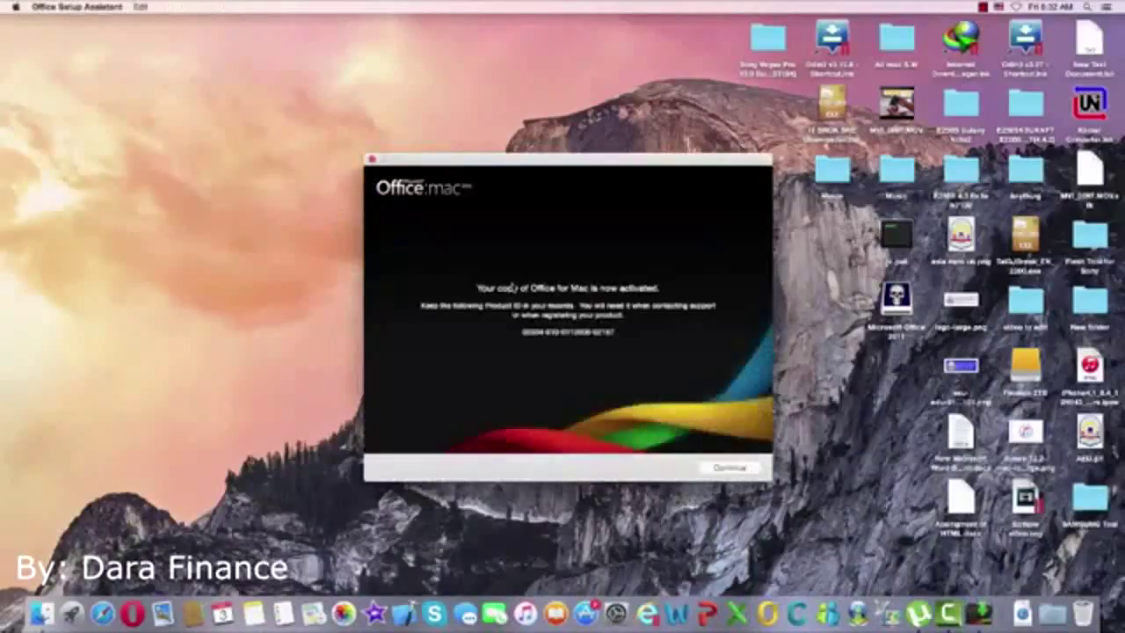
- Review the product ID in Office Setup Assistant, continue past the activation page and allow access to the contacts
drag(500, 162, 475, 95)
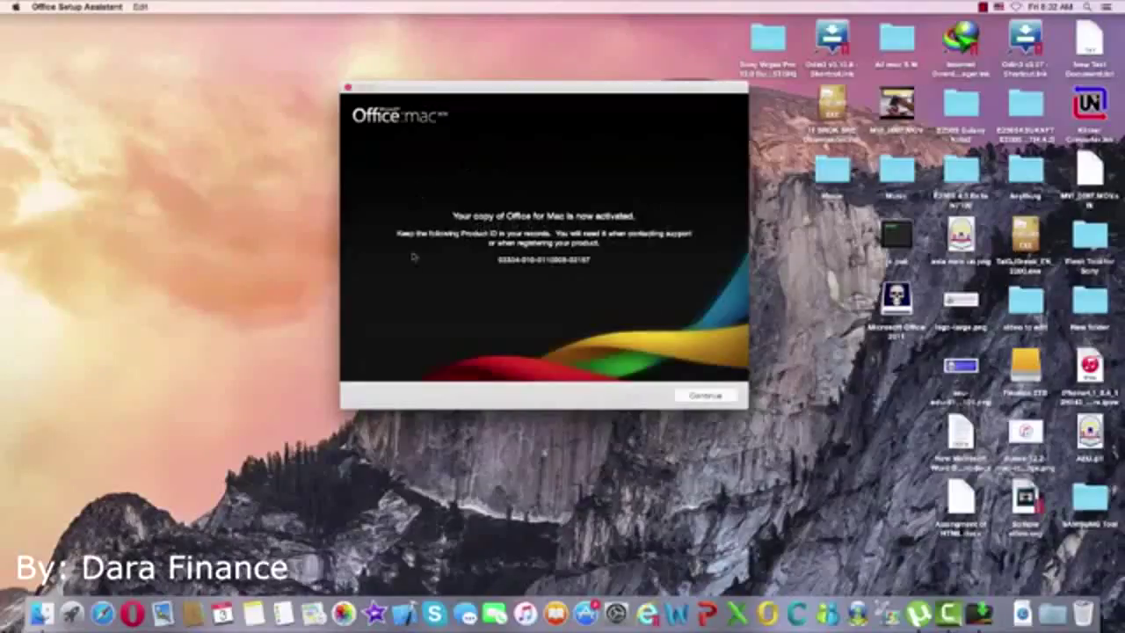
drag(497, 259, 591, 259)
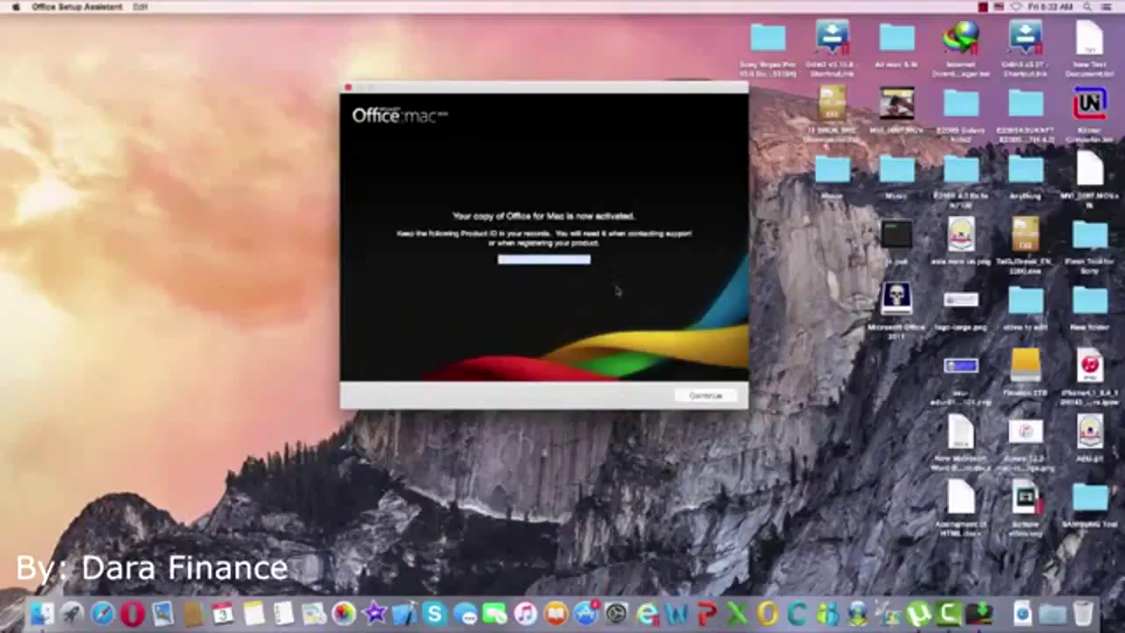
click(711, 397)
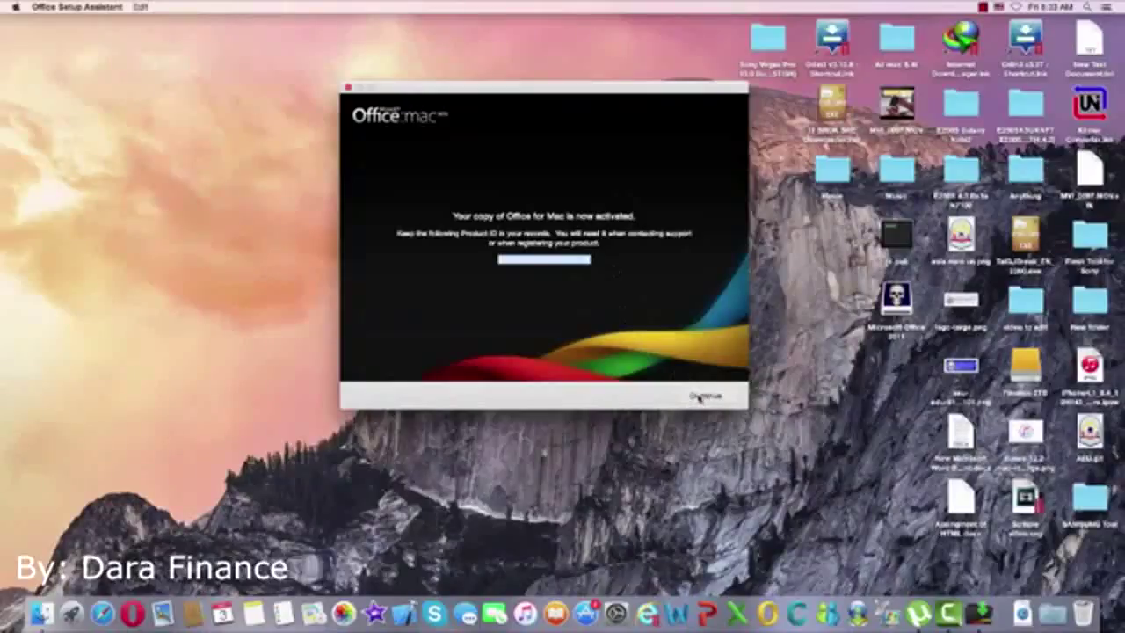
click(701, 397)
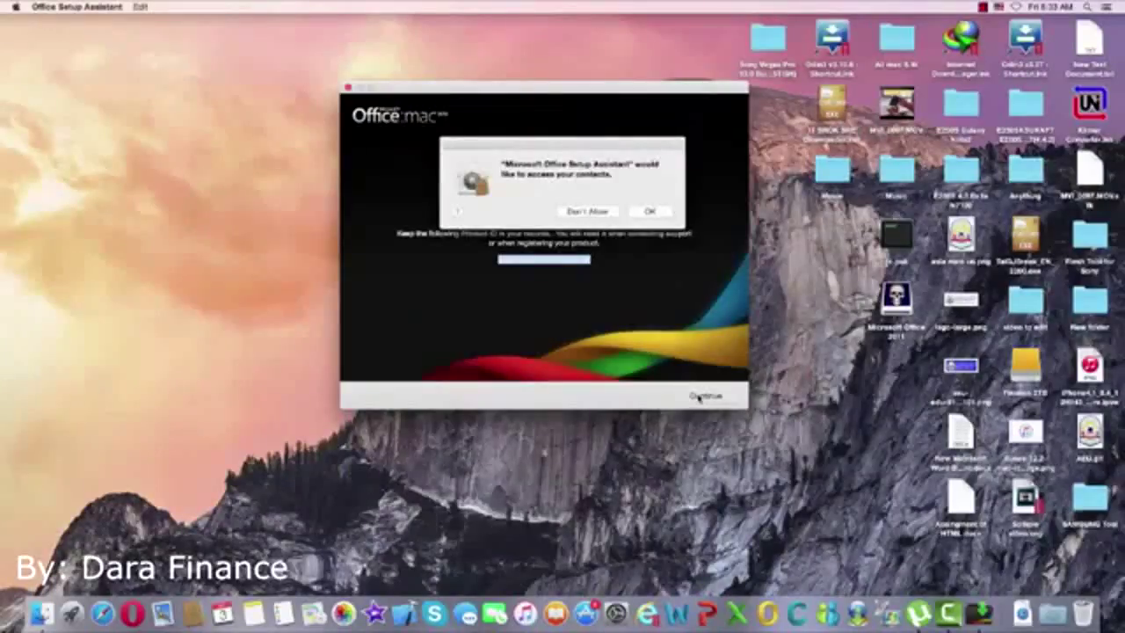
click(650, 212)
key(Return)
key(Return)
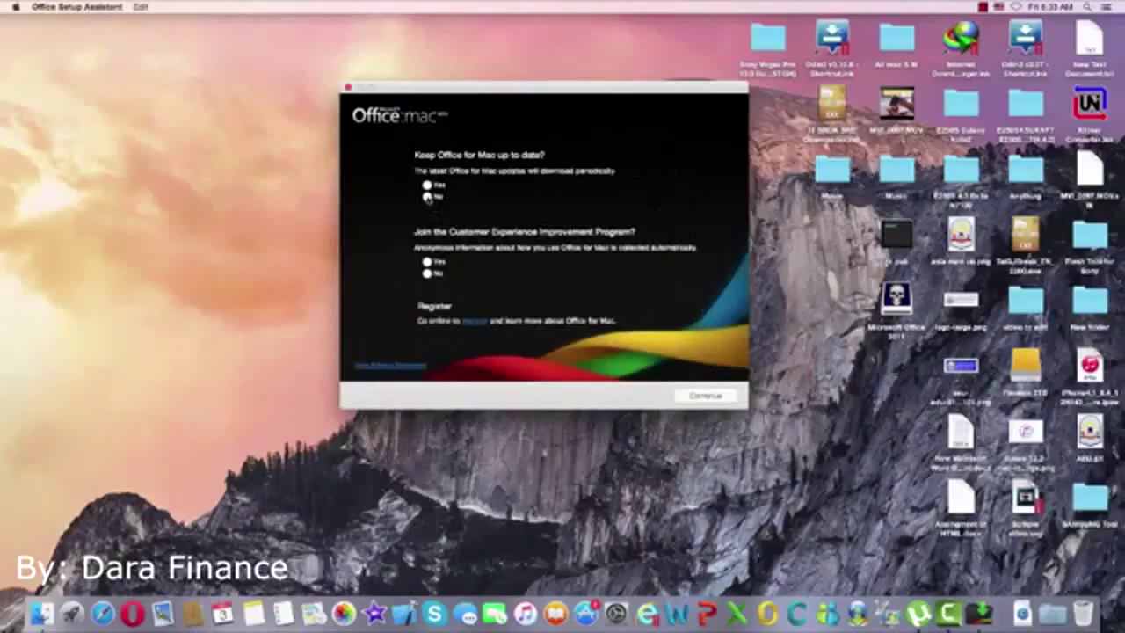
- Decline automatic Office updates and the Customer Experience Improvement Program, and finish the Office setup
click(428, 197)
click(428, 273)
click(712, 398)
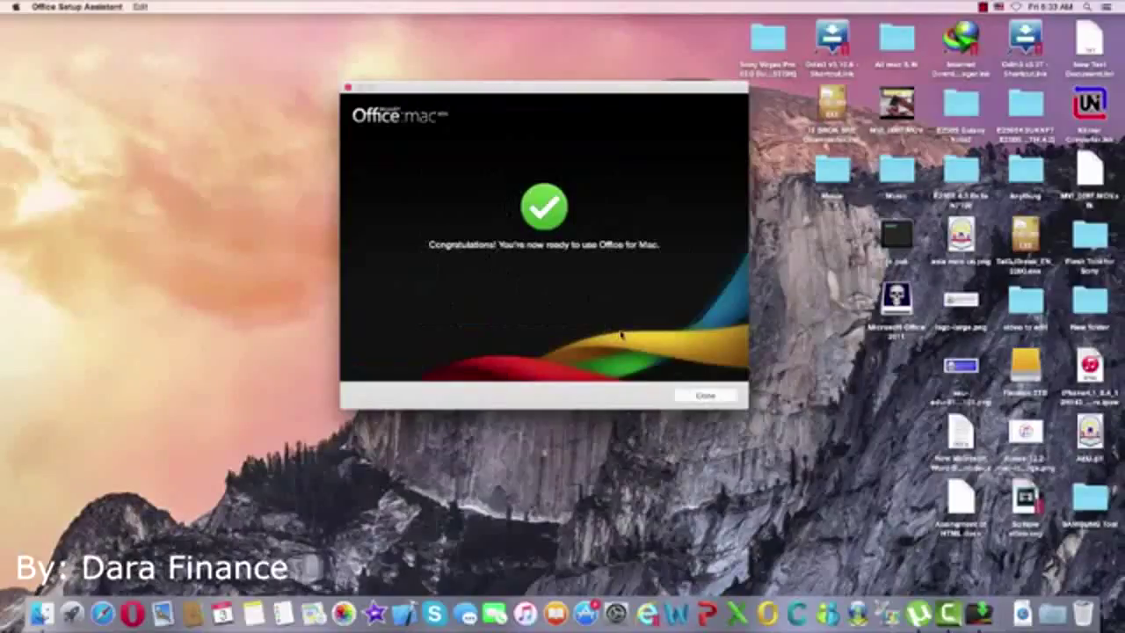
click(686, 401)
- Clean up the icons on the desktop
right_click(670, 345)
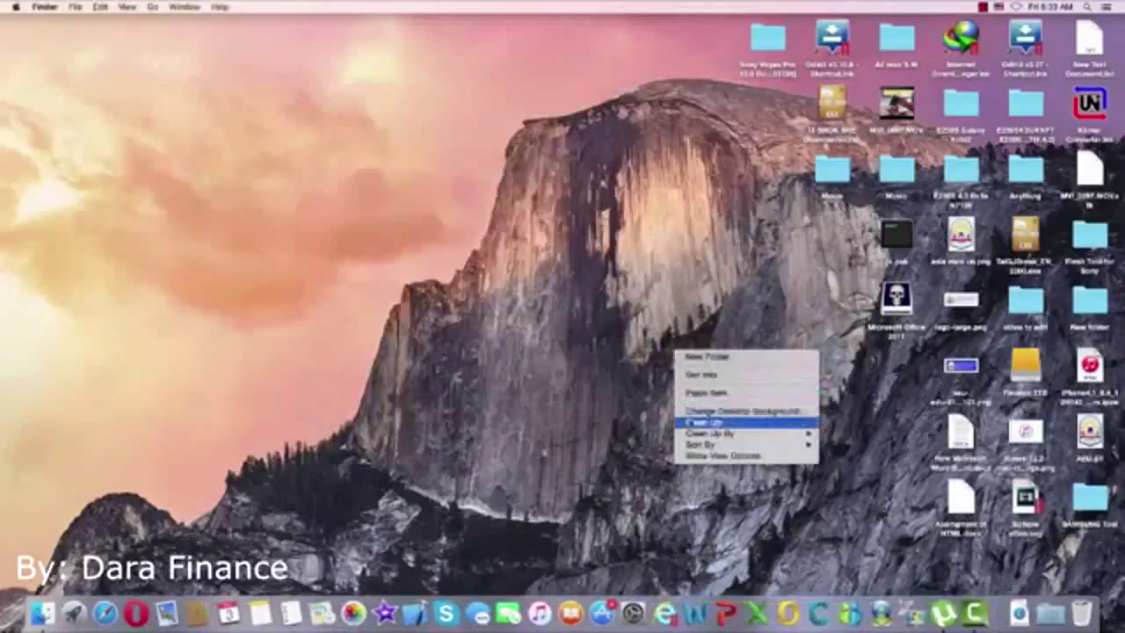
click(692, 426)
- Launch Word 2011, dismiss its welcome window and move the blank document window slightly higher on the desktop
click(695, 612)
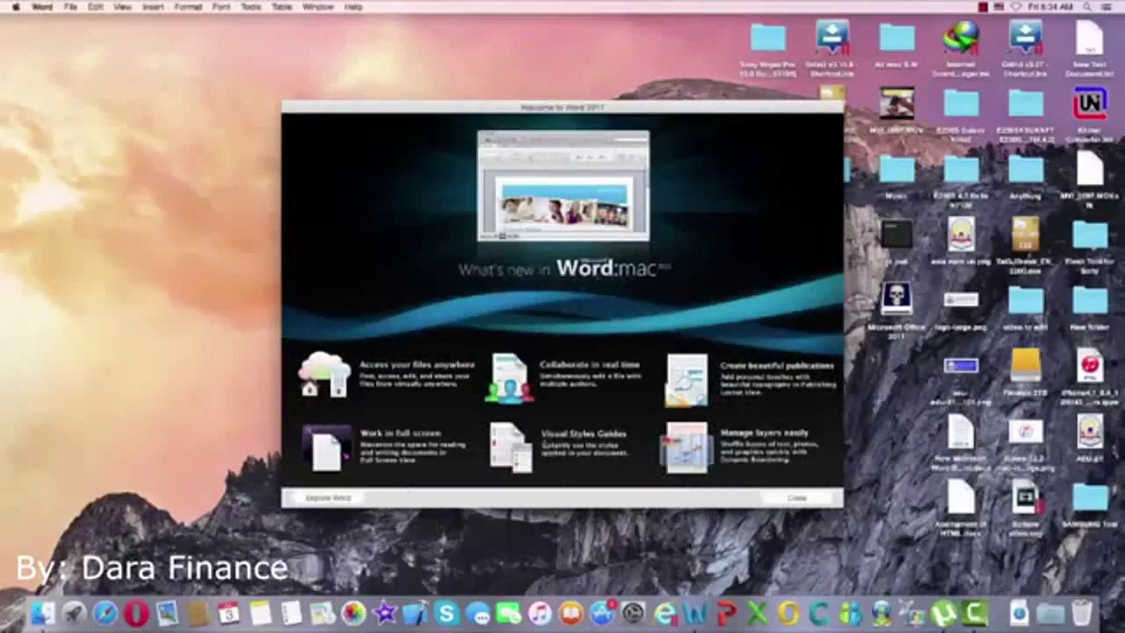
click(801, 498)
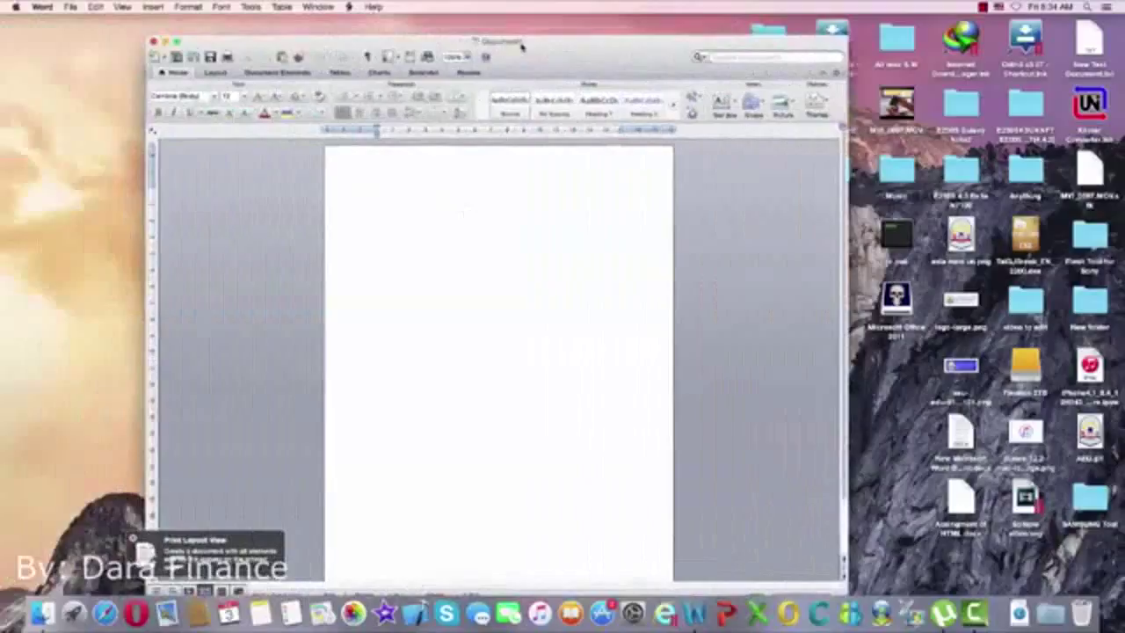
drag(516, 46, 525, 31)
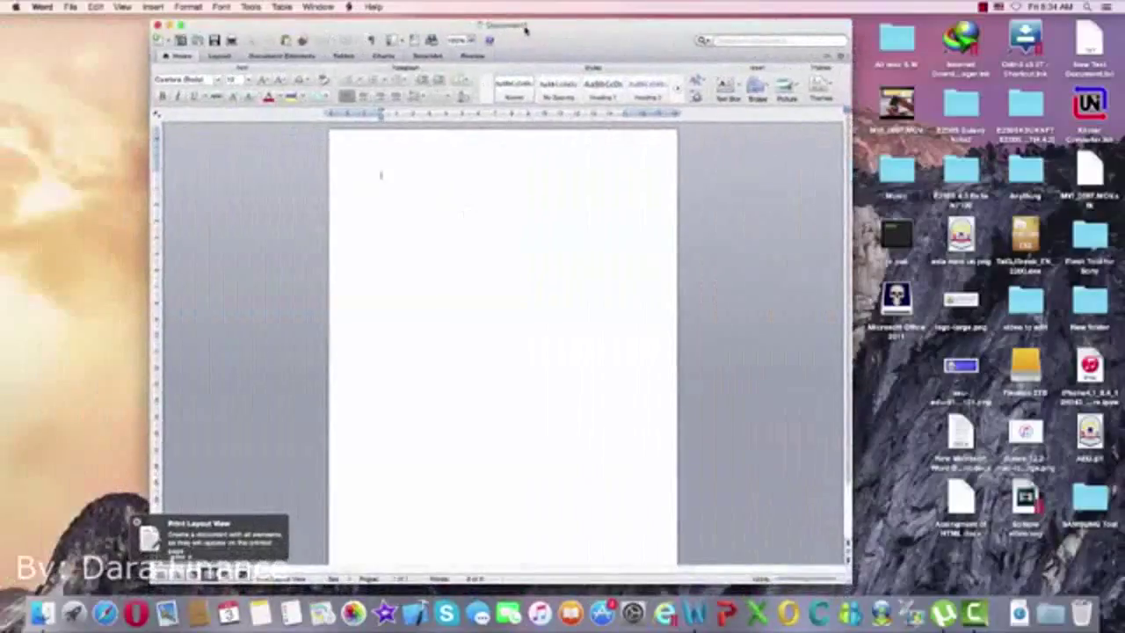